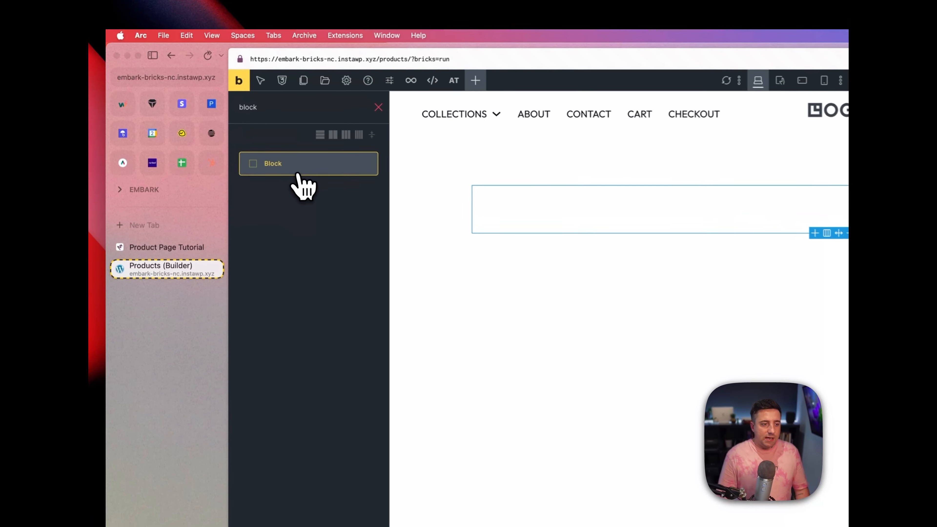
Step: Add another block inside the container and set the container's display to grid with two template columns
left_click(203, 98)
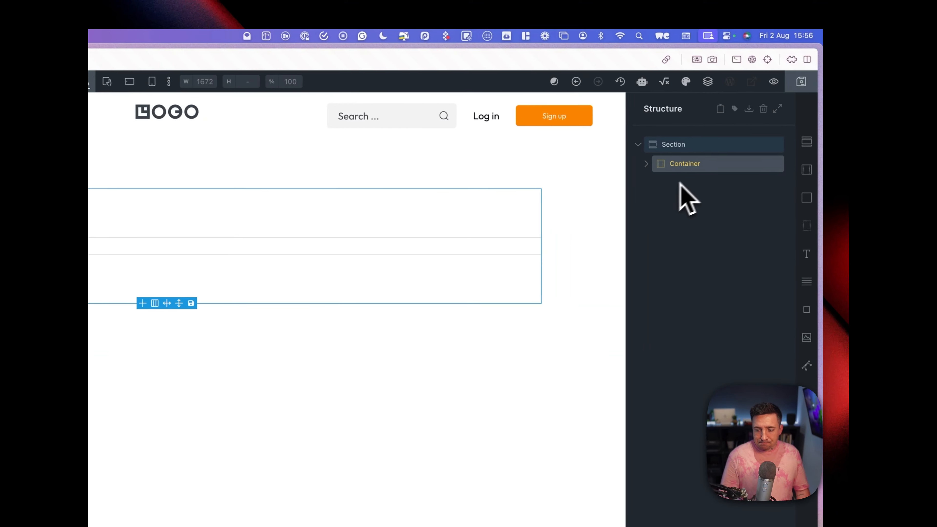
left_click(685, 171)
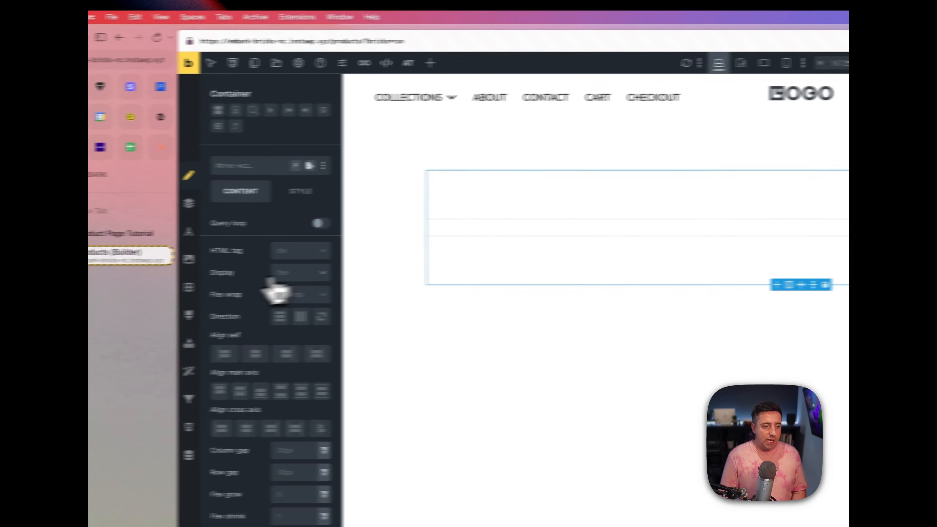
left_click(353, 270)
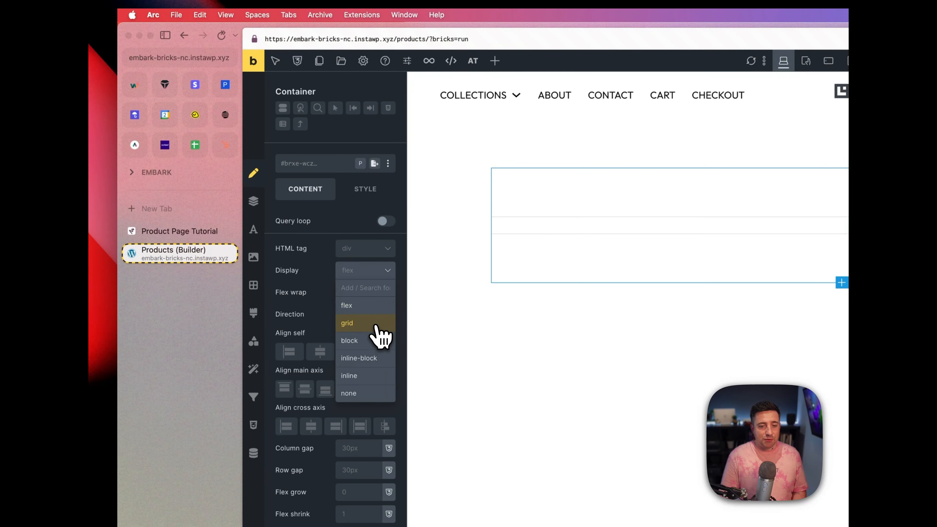
left_click(375, 325)
left_click(342, 329)
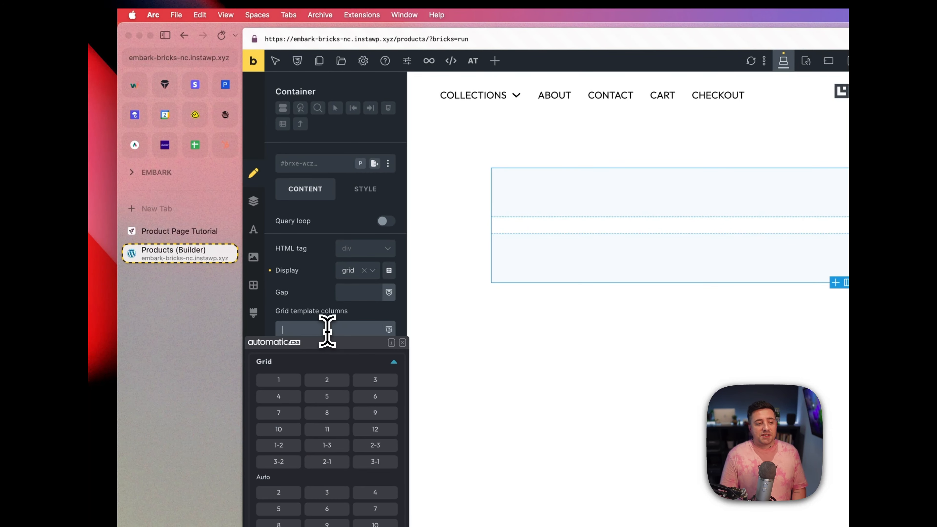
left_click(334, 378)
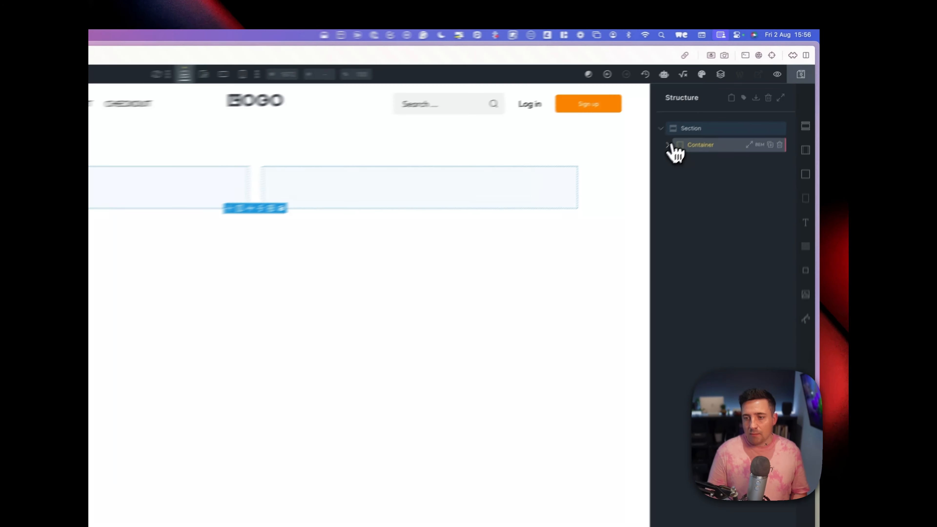
Step: Add the North Commerce Product gallery element to the first block
left_click(731, 97)
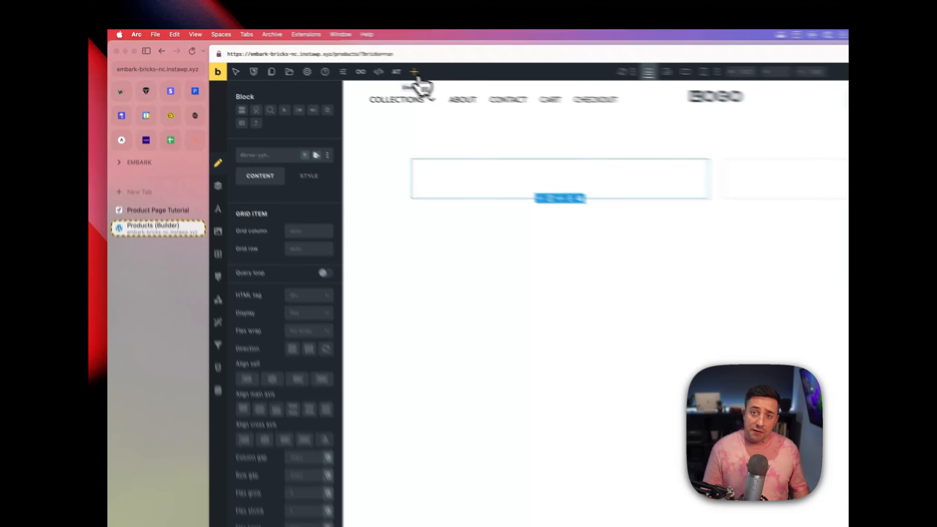
left_click(306, 56)
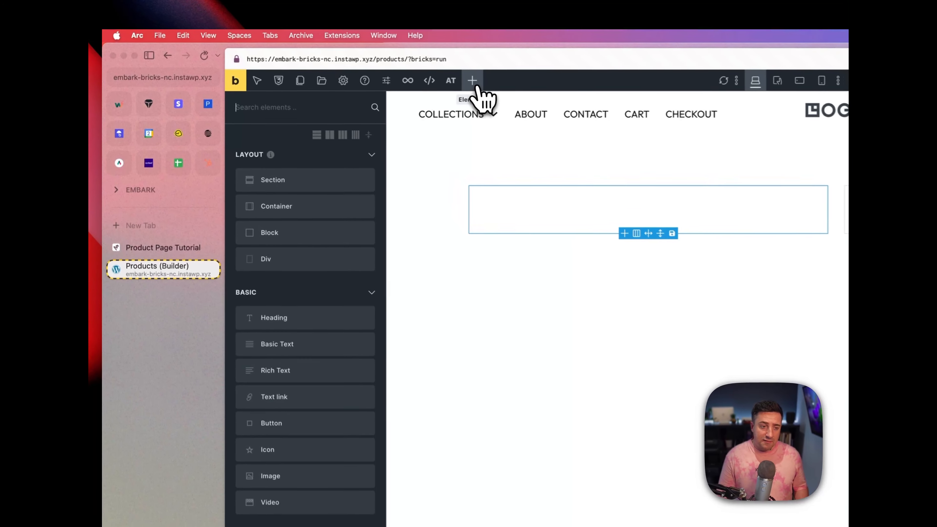
type("north")
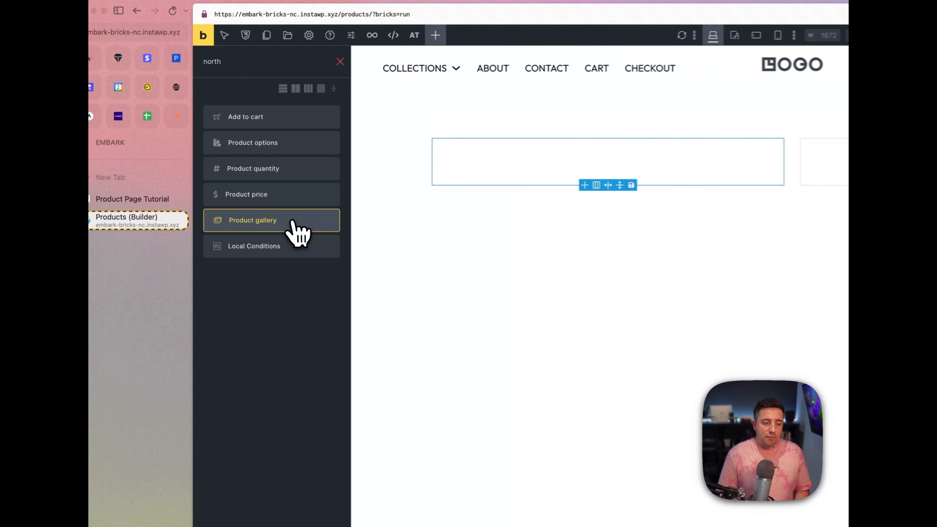
left_click(232, 152)
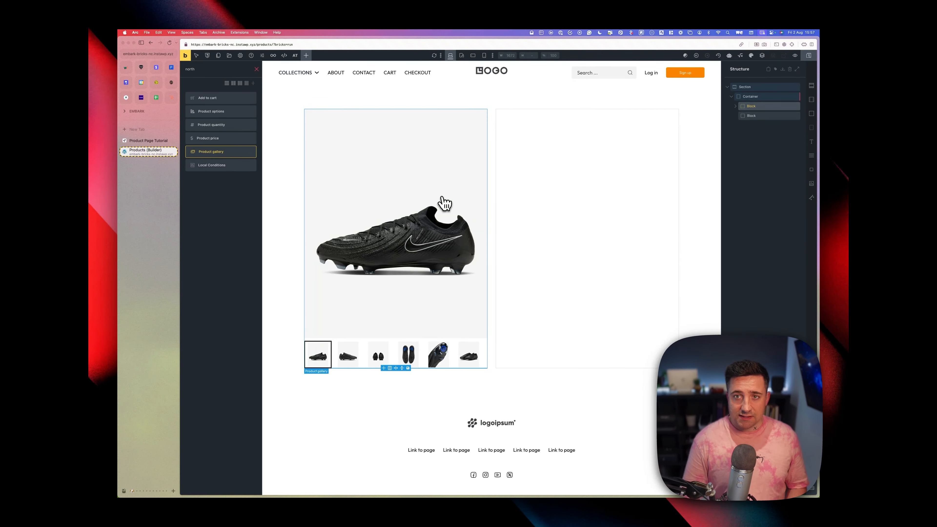
Step: Add a Heading element to the second block and set its HTML tag to h1
left_click(750, 116)
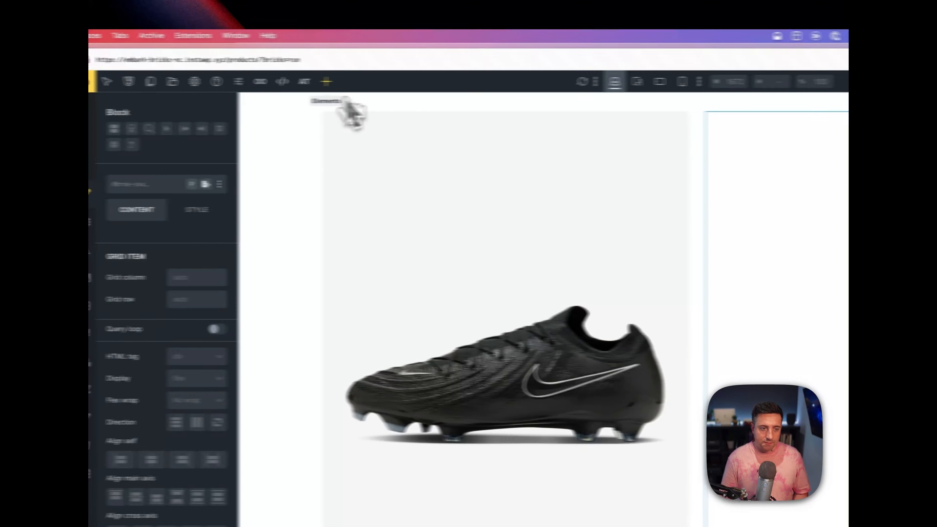
left_click(393, 83)
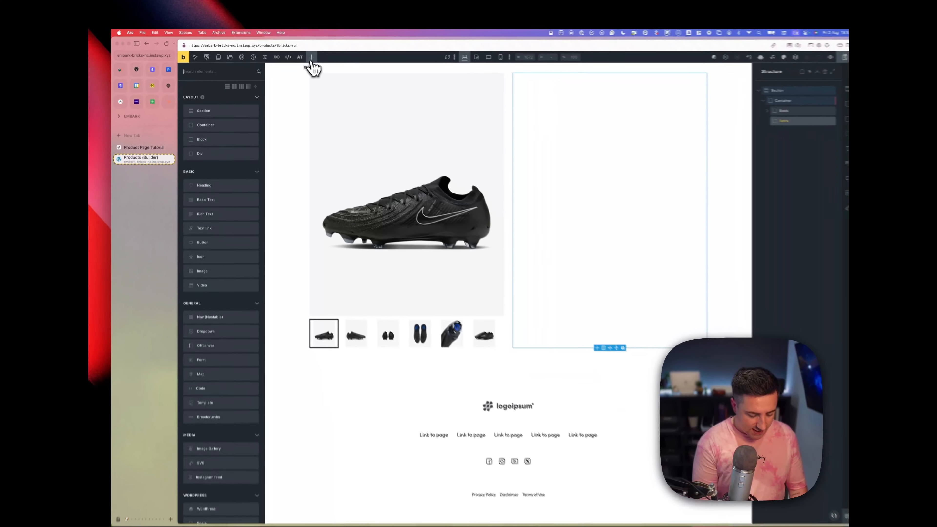
type("headin")
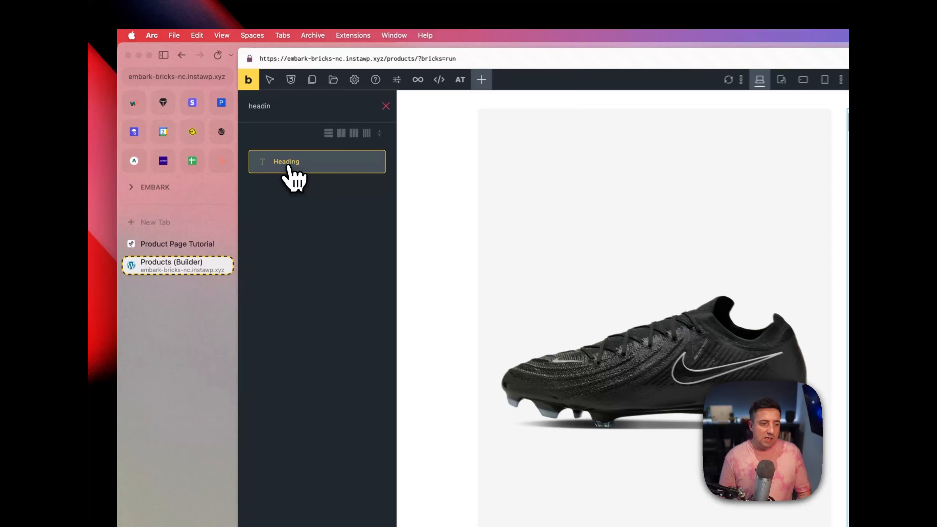
left_click(205, 100)
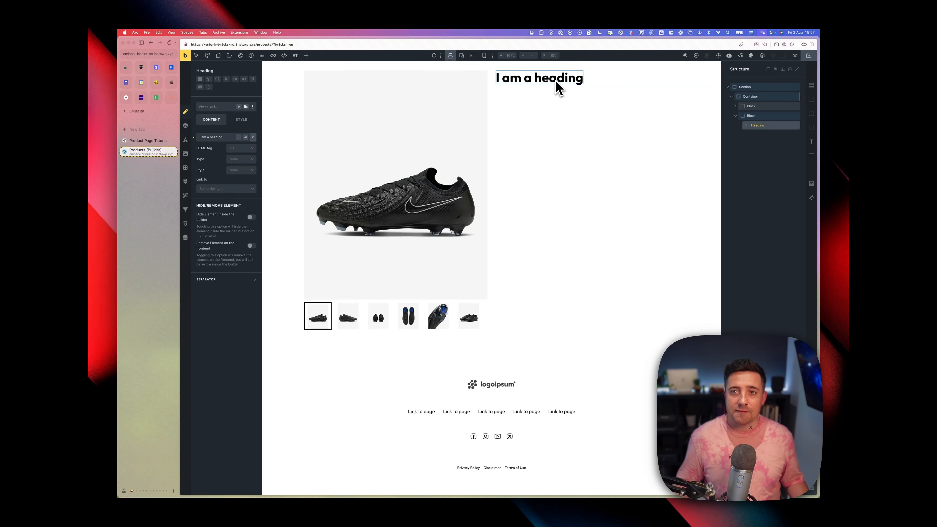
left_click(245, 148)
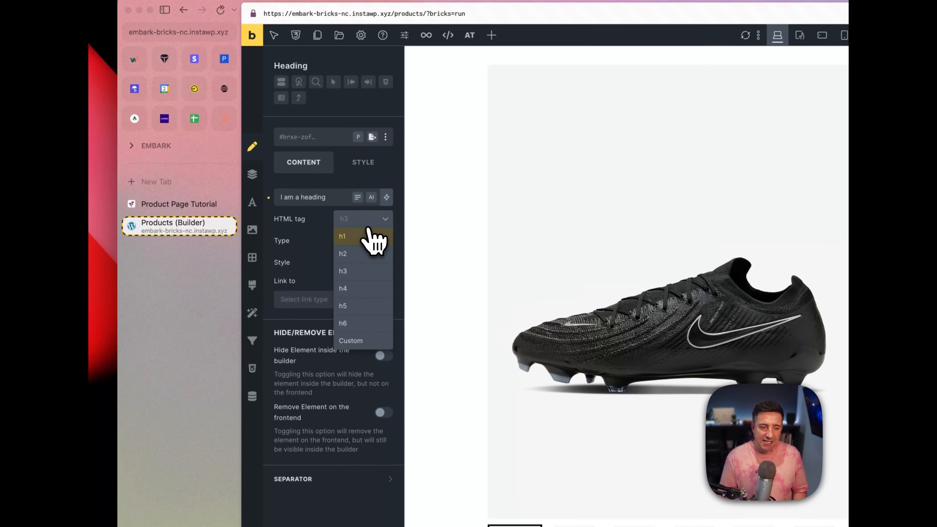
left_click(247, 158)
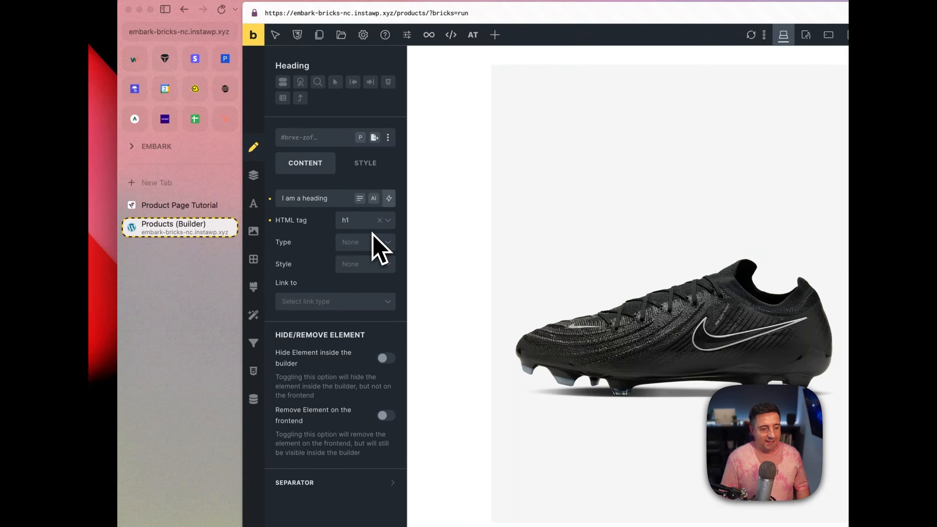
Step: Replace the heading's placeholder text with the dynamic field Product name - North Commerce
triple_click(332, 198)
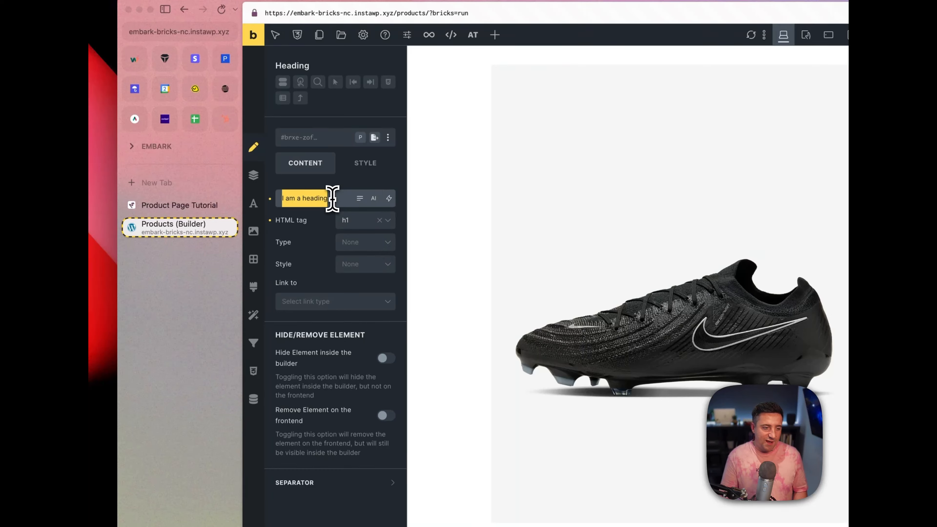
left_click(389, 199)
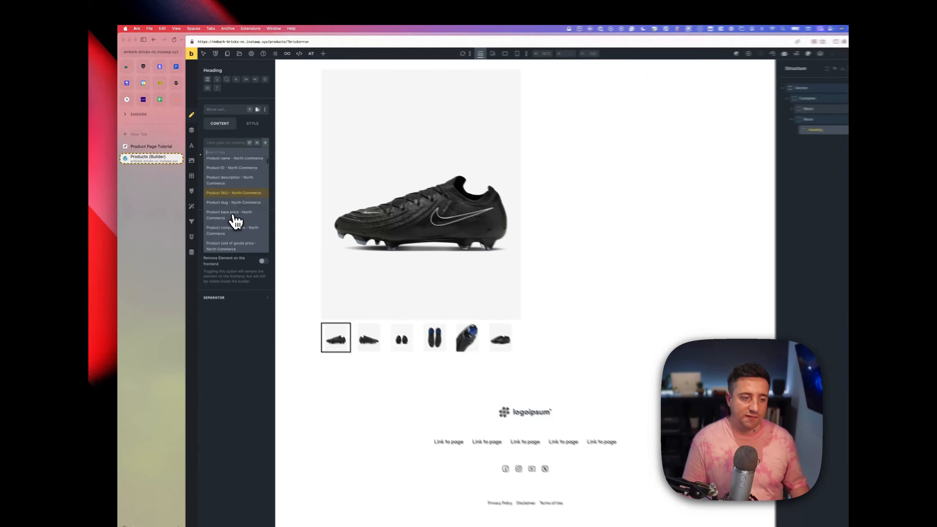
scroll(335, 325, "down", 3)
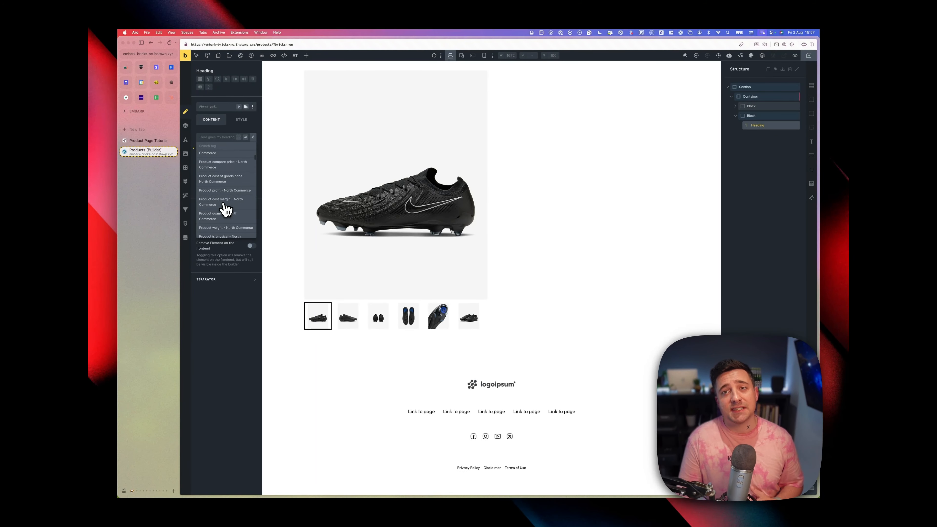
scroll(226, 209, "down", 5)
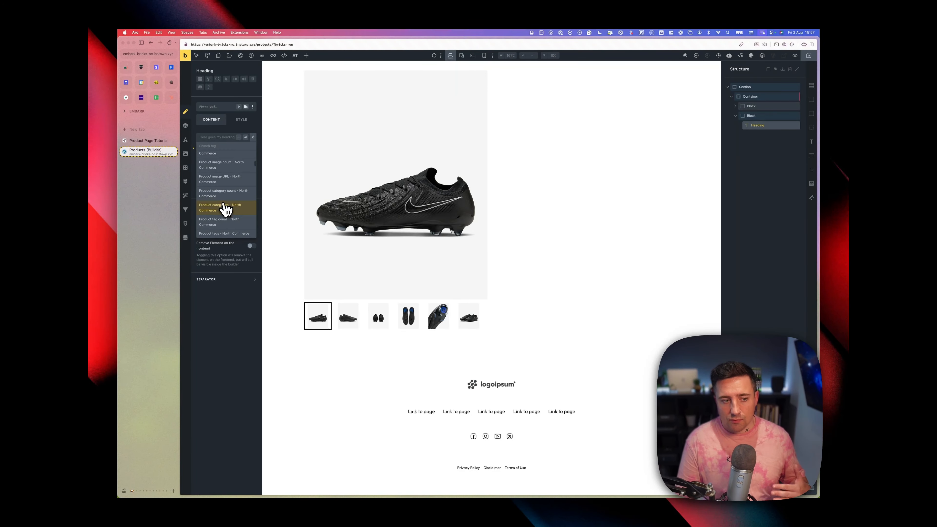
scroll(225, 209, "up", 8)
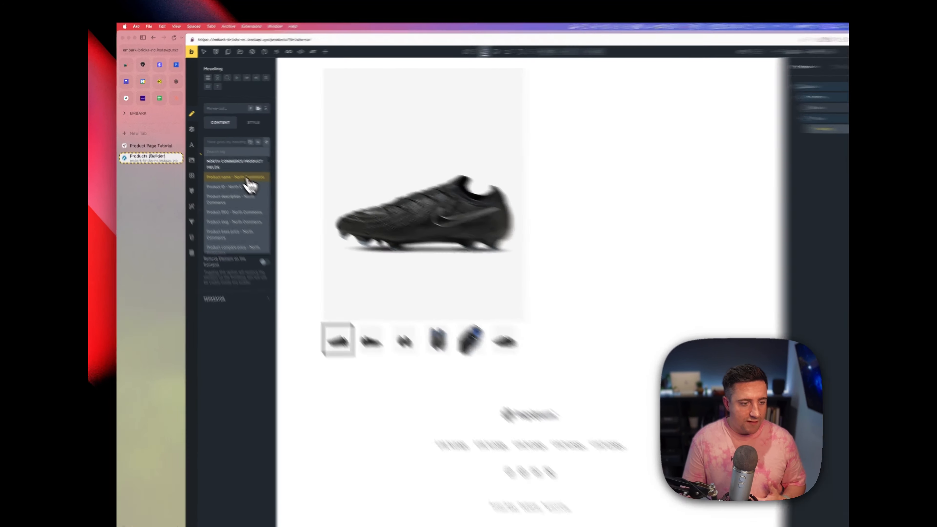
left_click(247, 179)
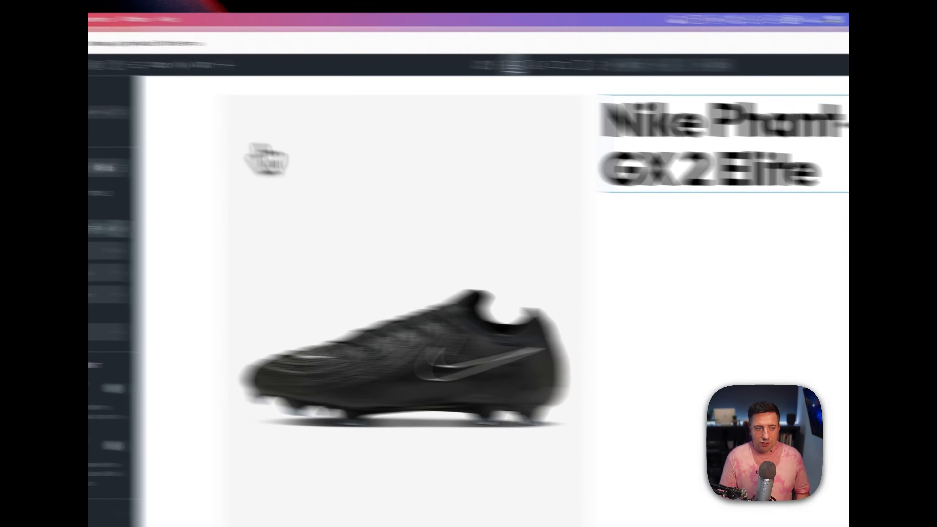
Step: Add a Product price element below the heading and a Basic Text element between the two
left_click(464, 84)
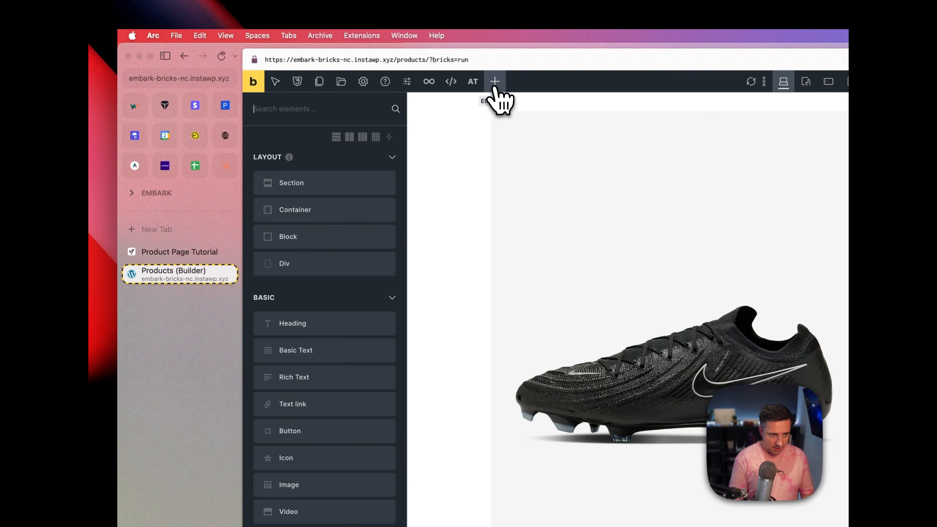
type("price")
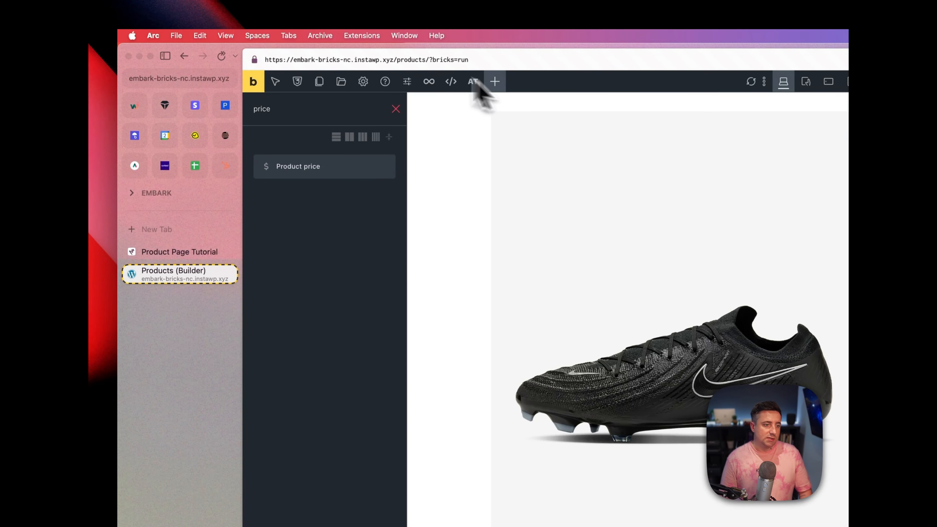
left_click(339, 162)
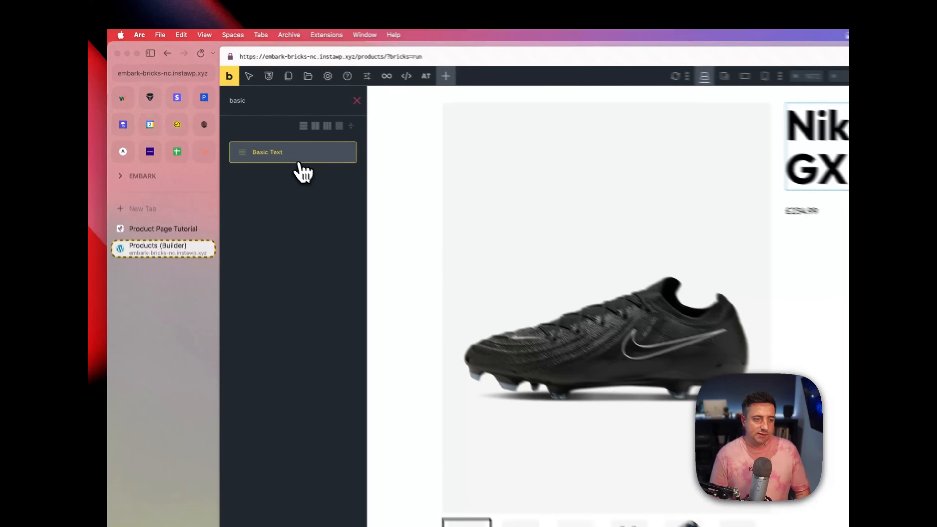
left_click(220, 98)
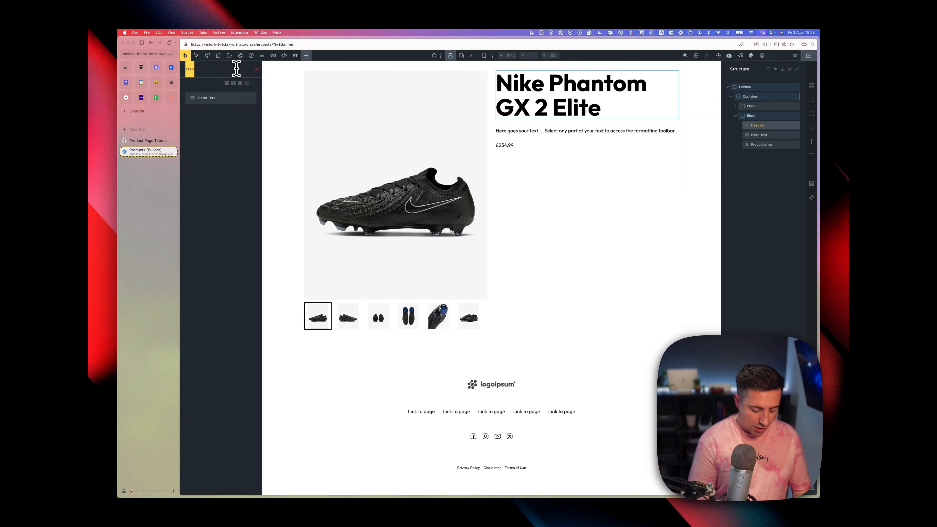
Step: Add the North Commerce Product options element and place it below the product price
type("pro")
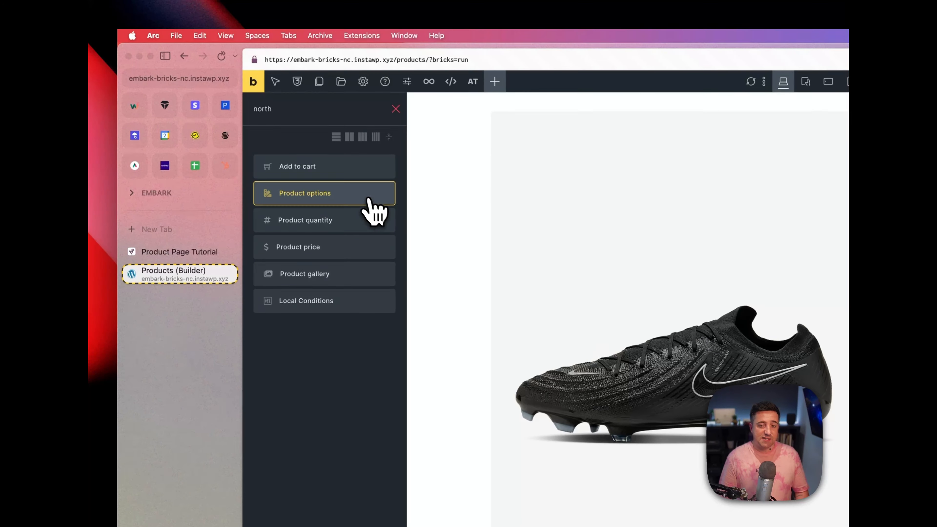
left_click(368, 198)
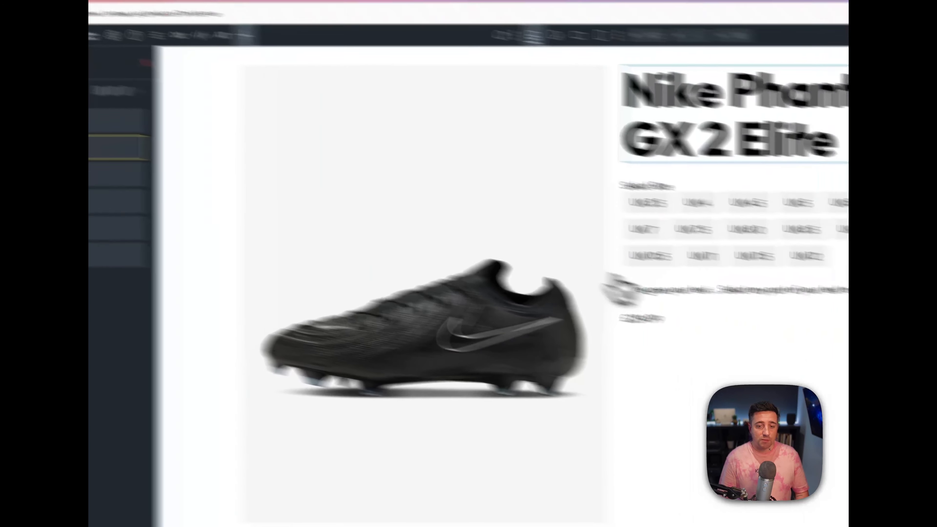
left_click_drag(751, 187, 681, 239)
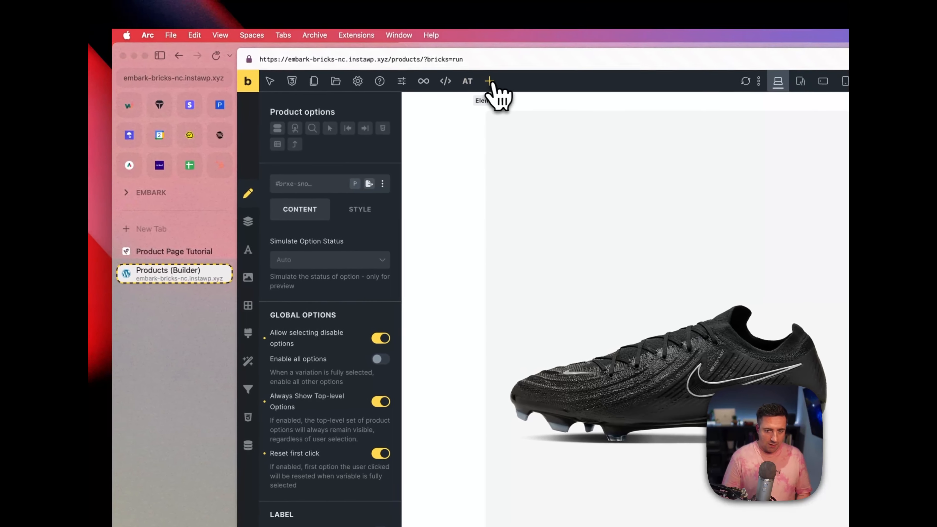
Step: Add an Add to cart element below the product options and save the page
left_click(495, 82)
type("add to")
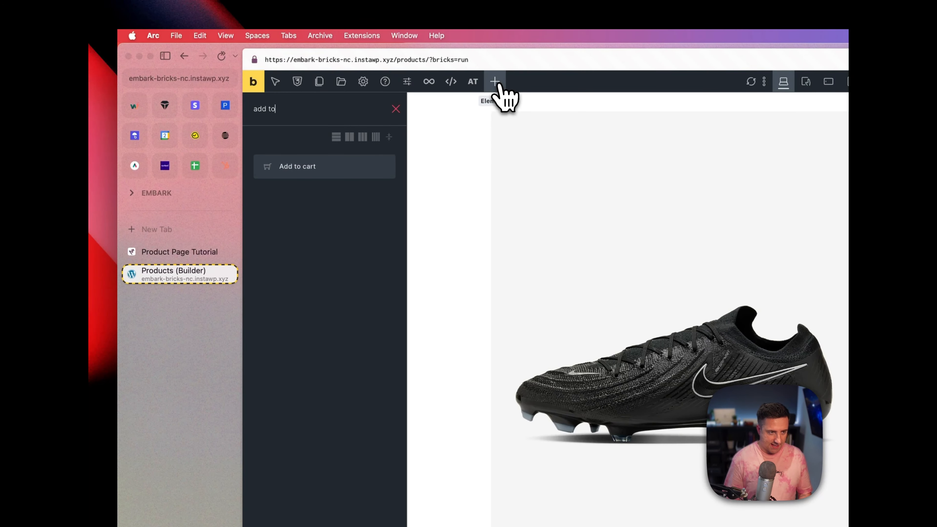
left_click_drag(380, 166, 384, 149)
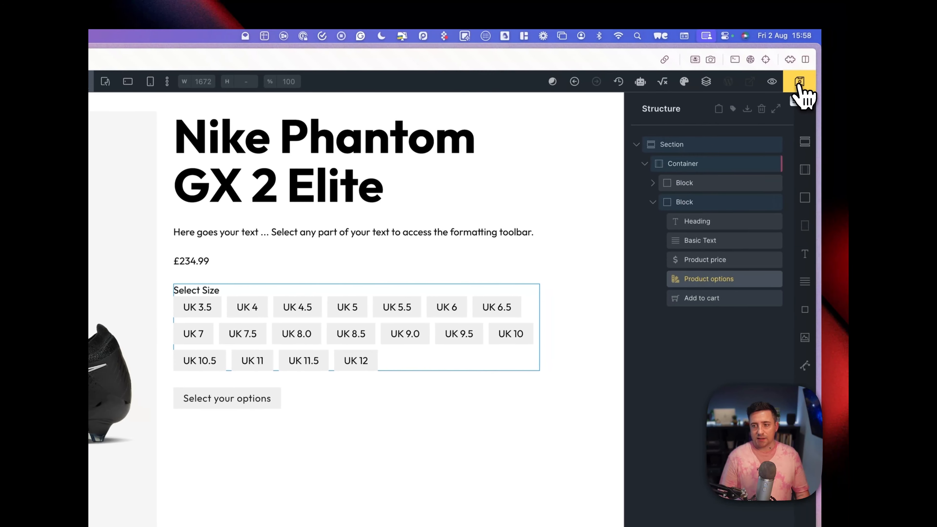
left_click(796, 85)
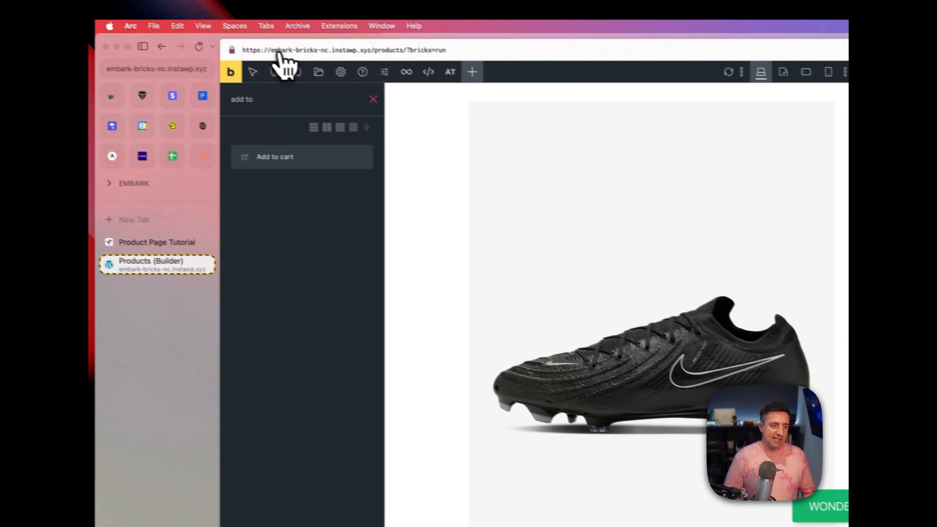
Step: Check the front-end product page of the Nike Phantom GX 2 Elite from the Nike collection by selecting size UK 3.5
left_click(257, 81)
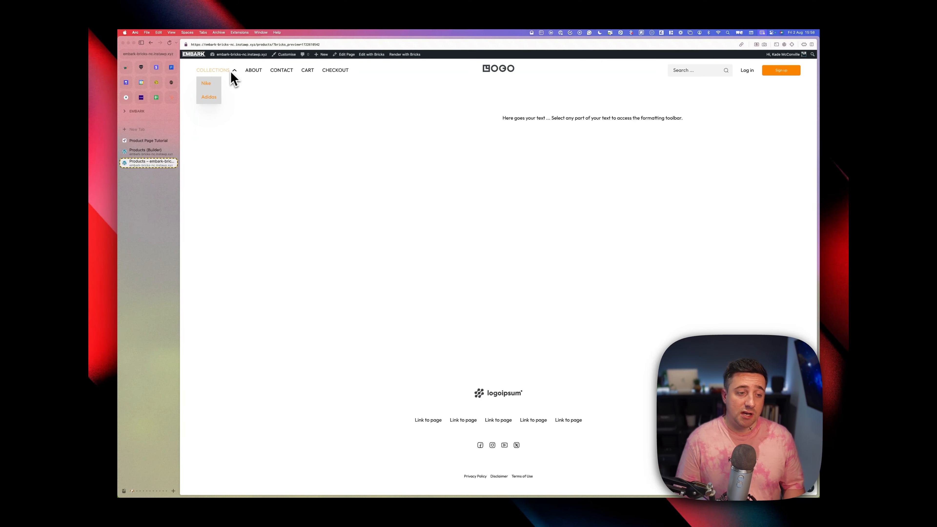
left_click(214, 84)
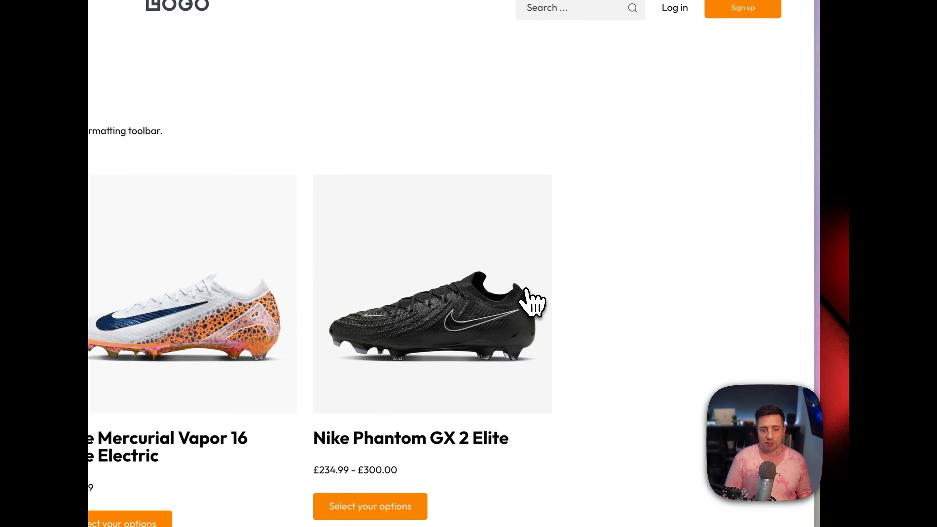
left_click(525, 289)
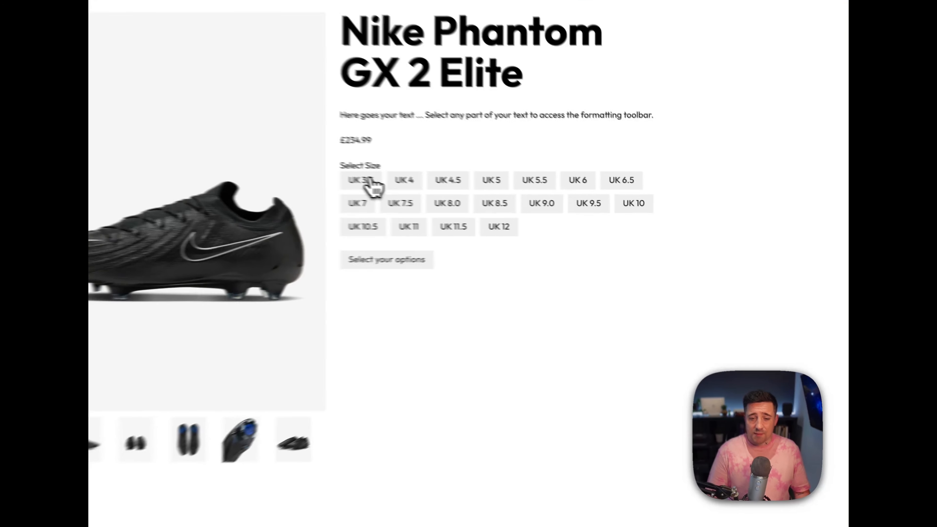
left_click(520, 205)
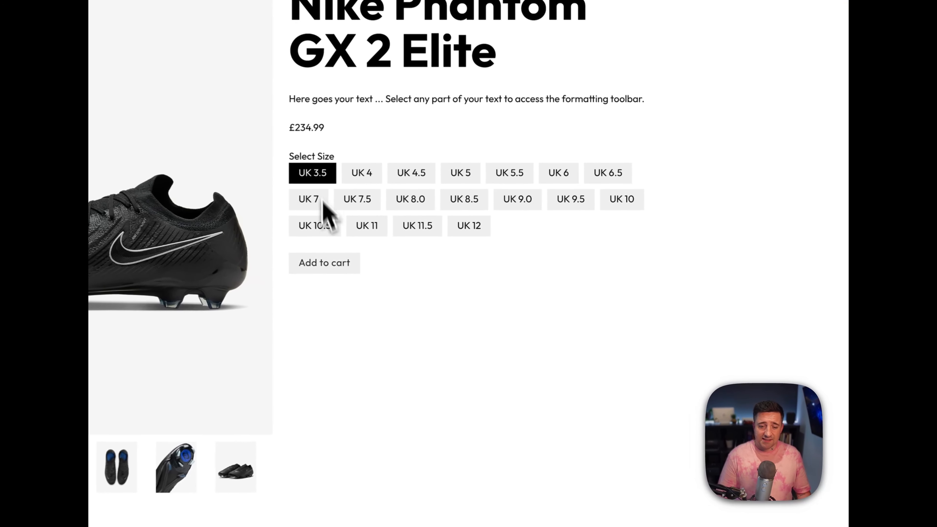
Step: Test the cart by adding the boot in size UK 3.5 and removing the UK 3.5 item from the bag
left_click(331, 272)
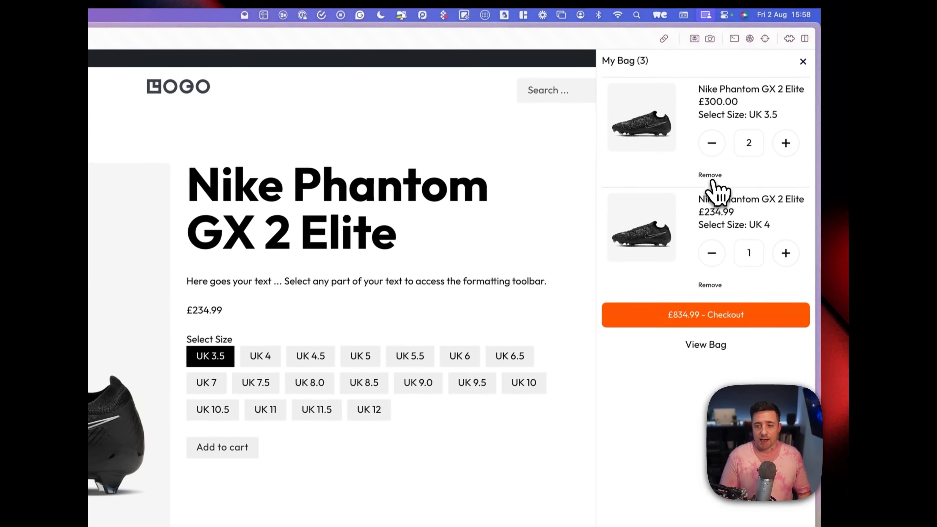
left_click(714, 178)
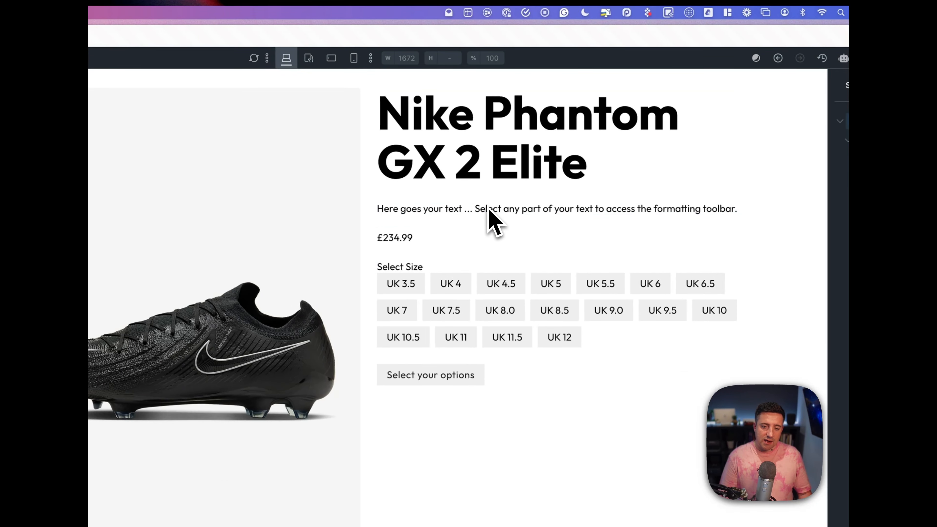
Step: Replace the Basic Text placeholder with the dynamic North Commerce product description
left_click(486, 207)
triple_click(300, 235)
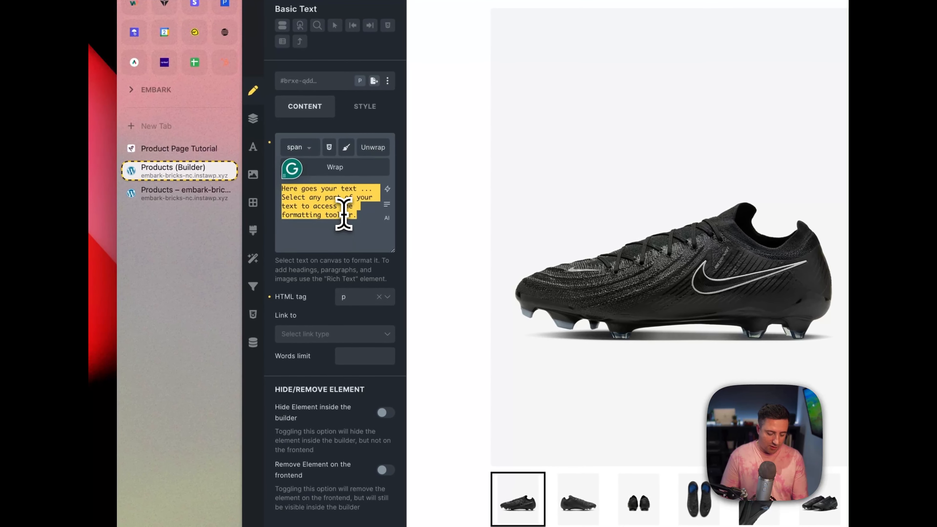
key("BackSpace")
left_click(387, 189)
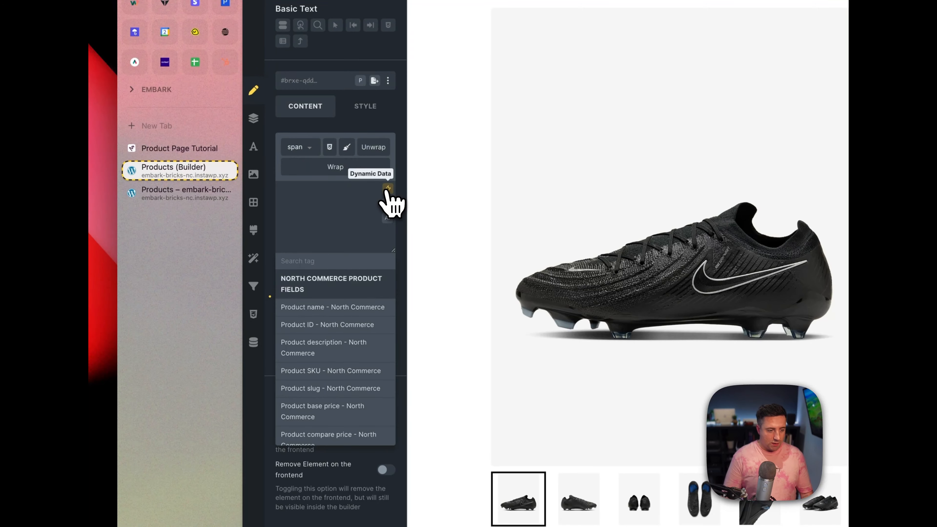
type("desc")
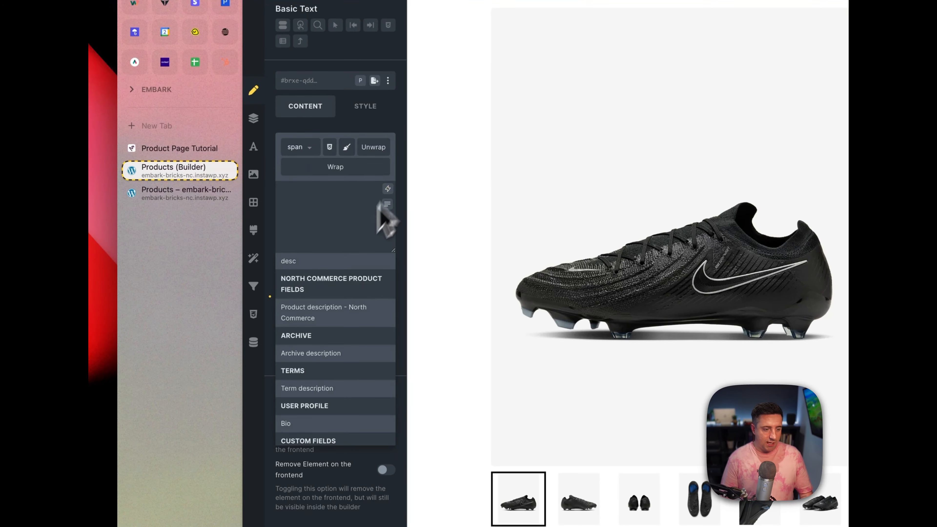
left_click(322, 317)
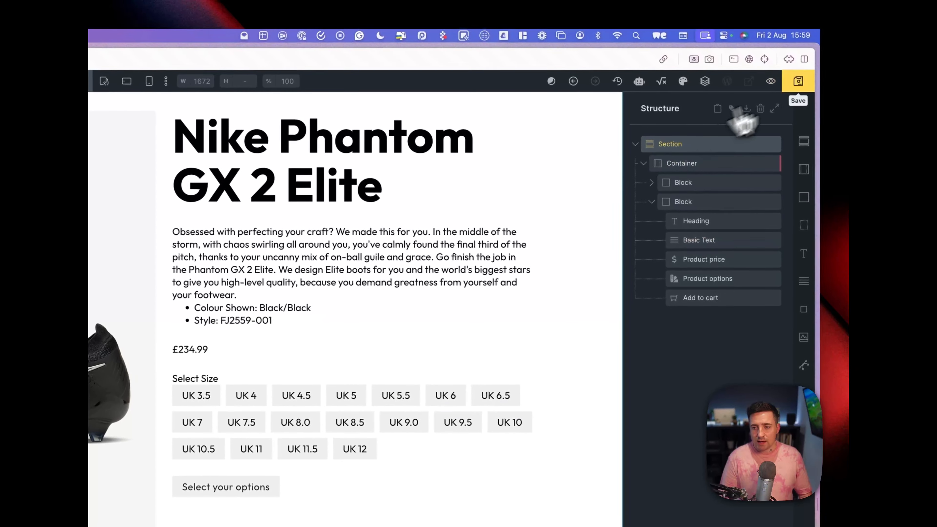
Step: Save the template and reload the front-end product page to check the description
left_click(803, 78)
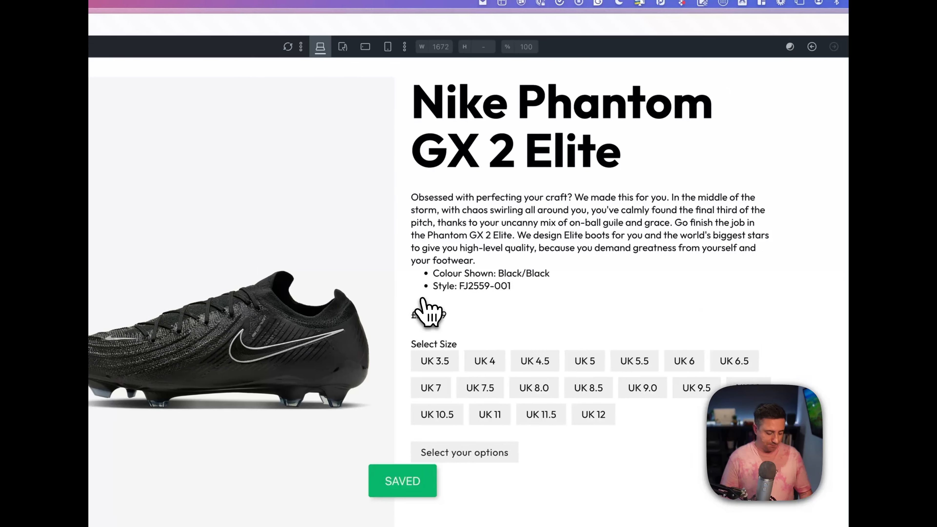
left_click(170, 294)
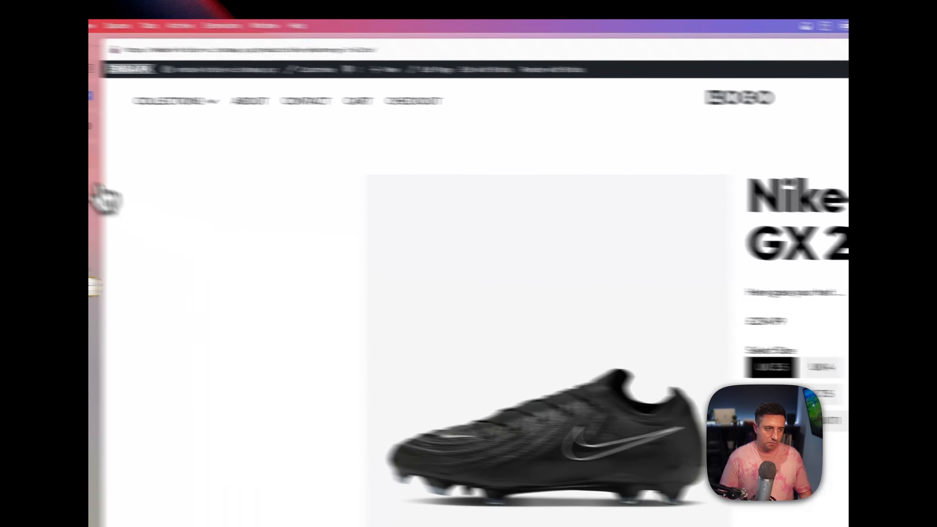
left_click(223, 54)
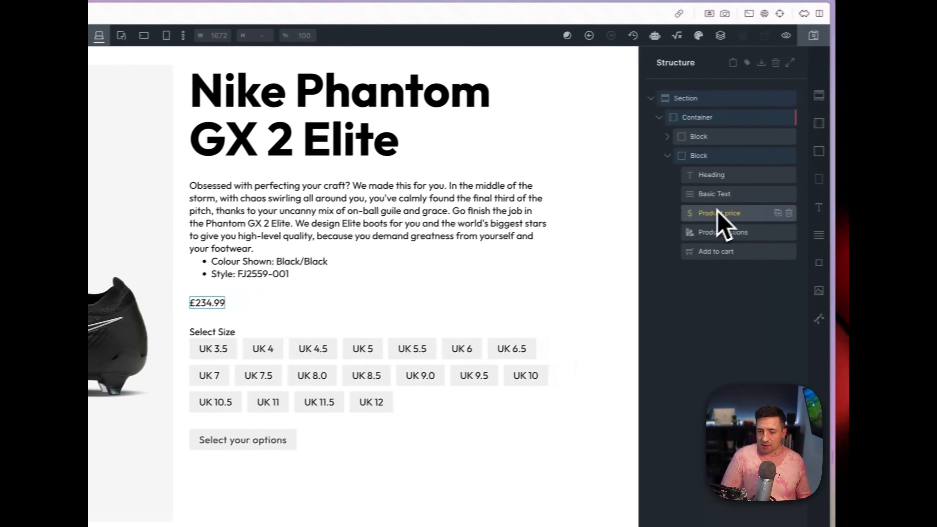
Step: Place the product price directly below the heading and group both elements in a new block
left_click_drag(835, 195, 833, 172)
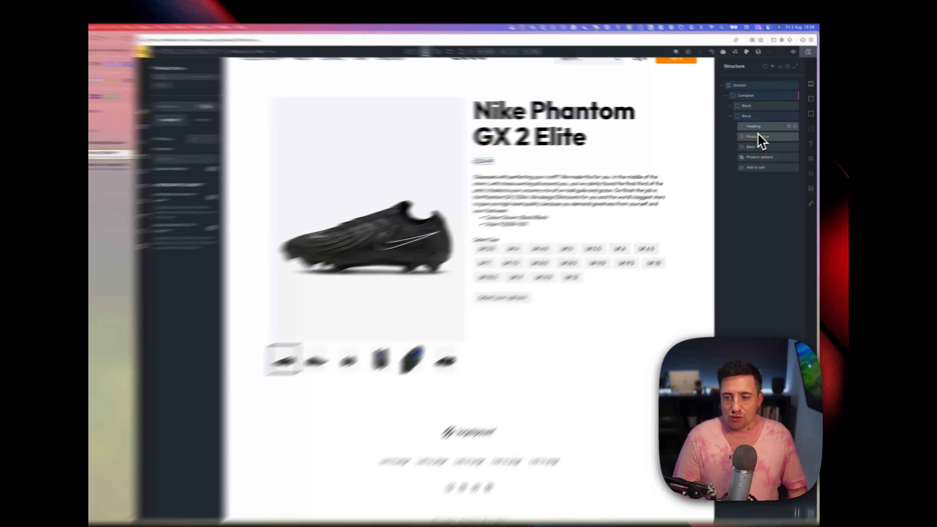
left_click(756, 125)
right_click(756, 125)
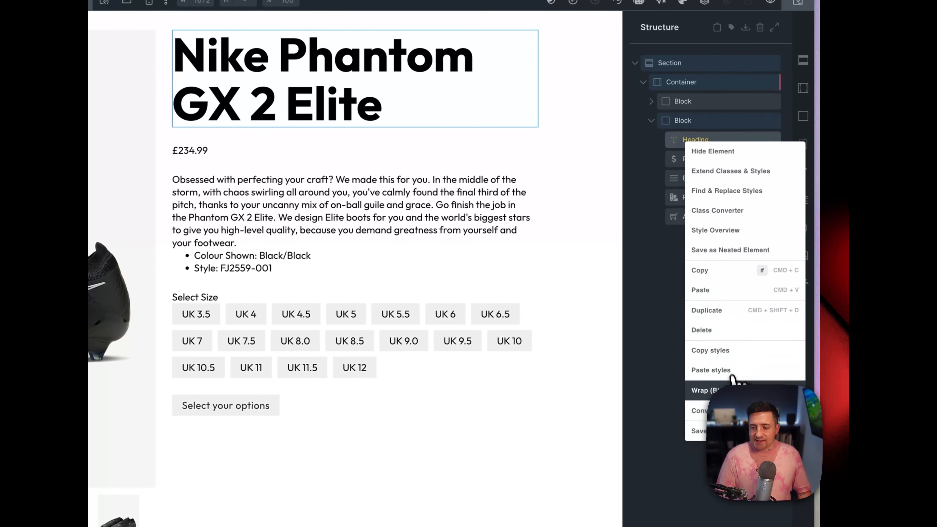
left_click(733, 387)
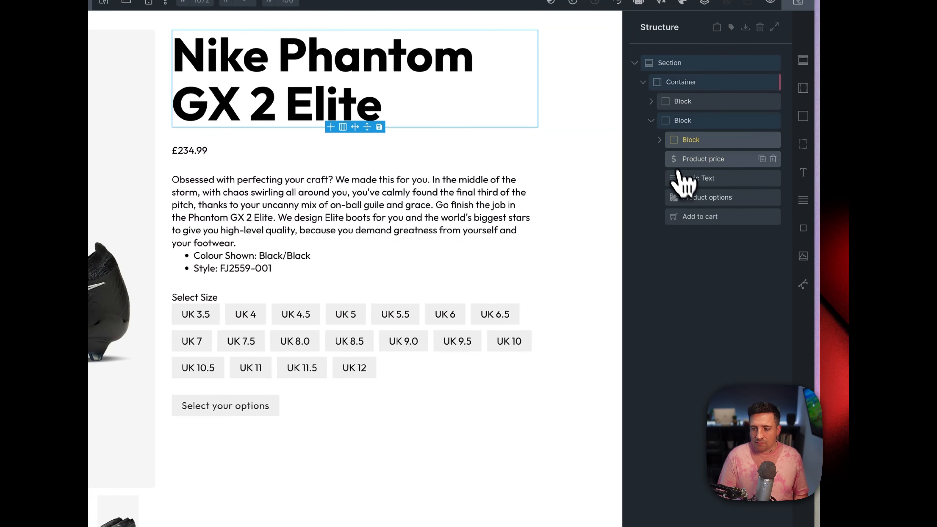
left_click(659, 139)
left_click_drag(669, 179, 683, 176)
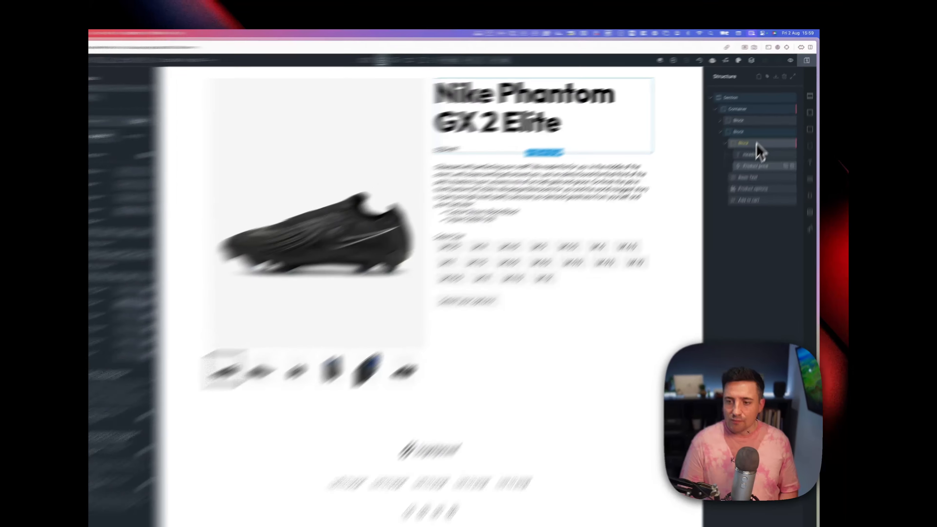
Step: Set the product price's font size to the Automatic.css XL text size
left_click(765, 144)
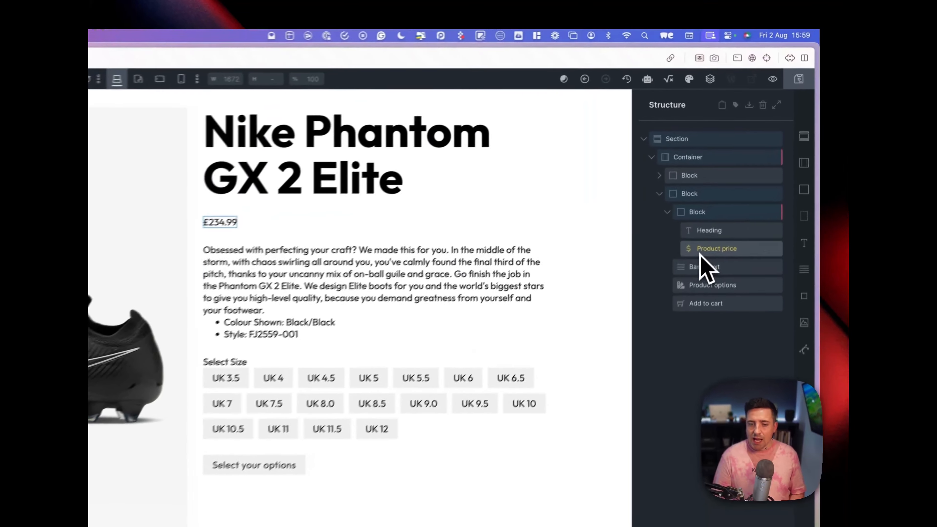
left_click(241, 119)
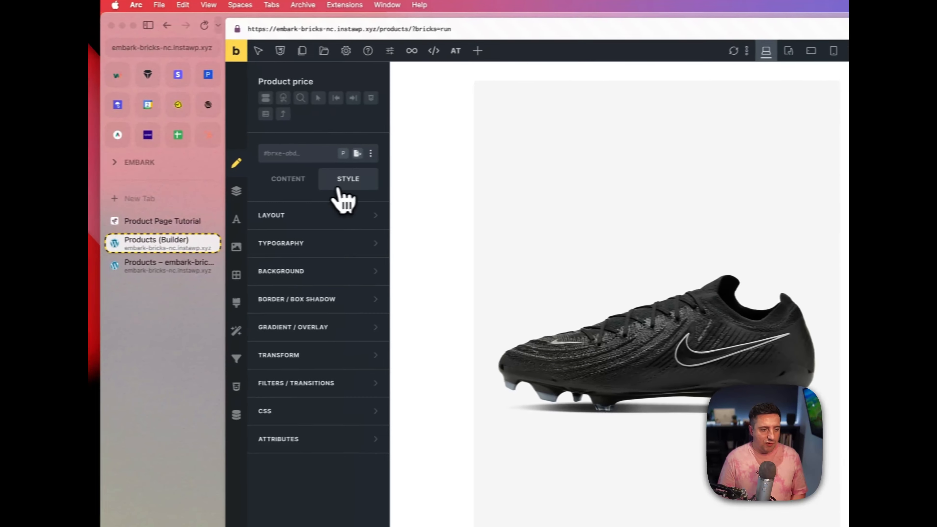
left_click(346, 243)
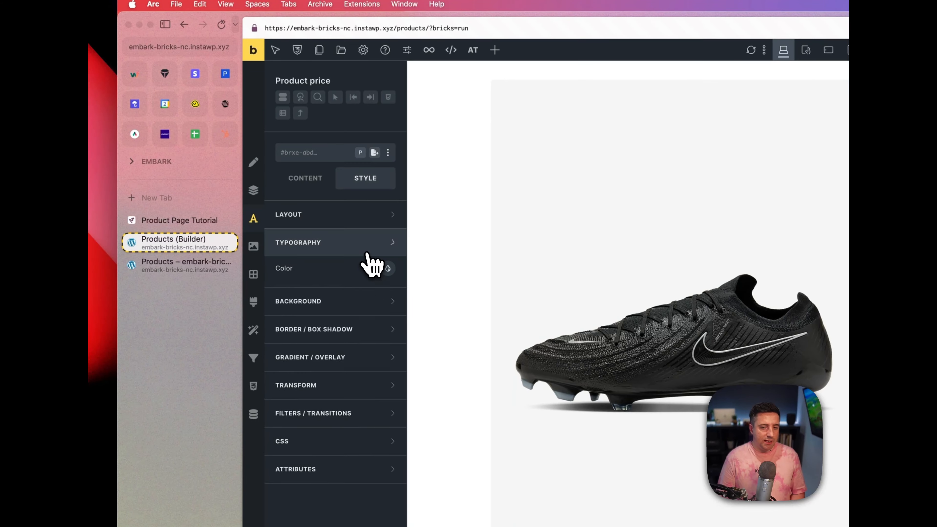
left_click(335, 289)
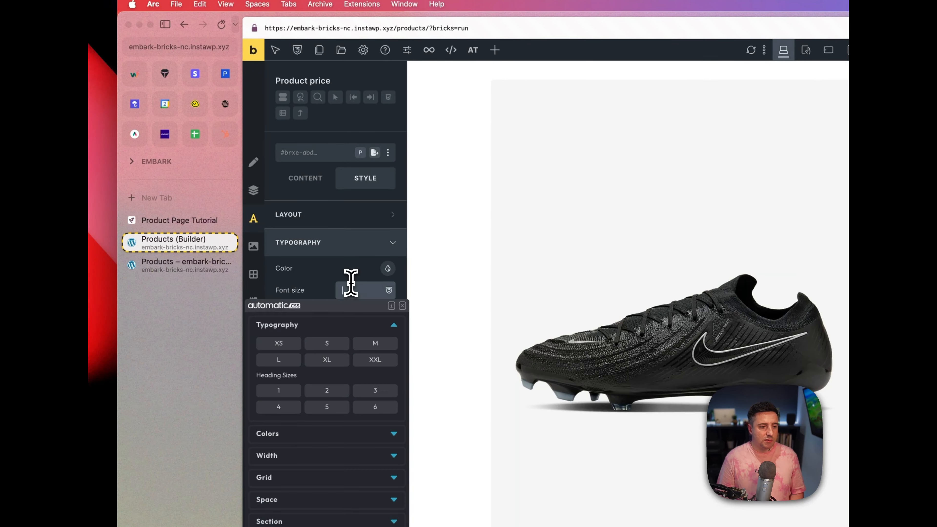
left_click(356, 360)
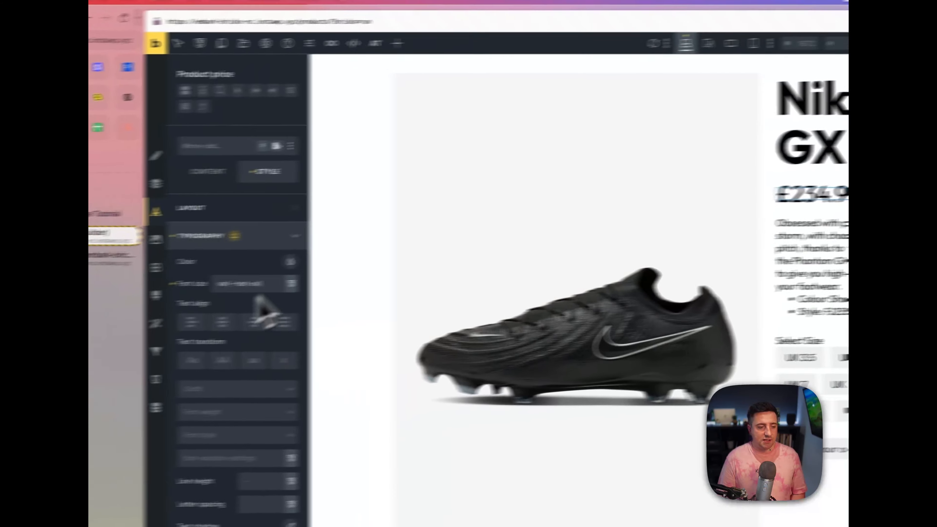
right_click(256, 286)
left_click(235, 353)
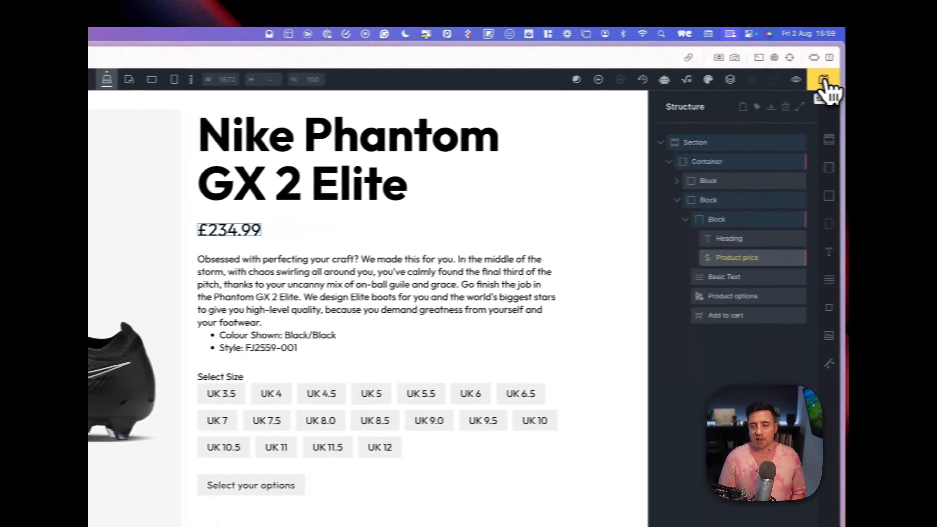
Step: Save the template, reload the front-end product page to check the new layout and select size UK 5
left_click(823, 80)
left_click(129, 295)
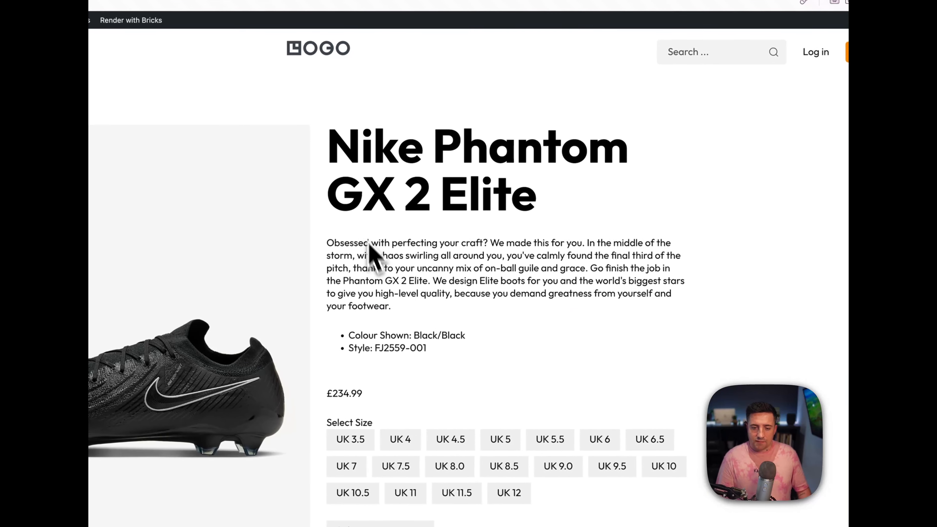
key("super+r")
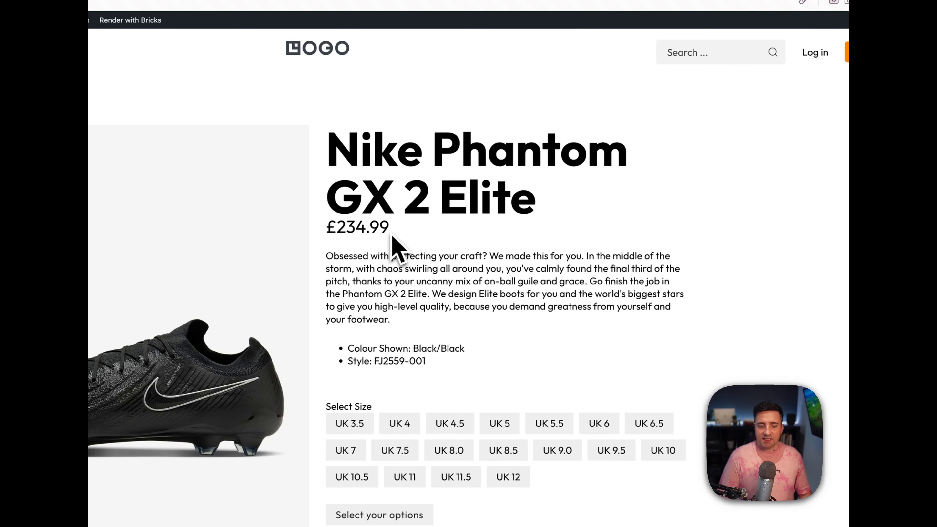
left_click_drag(398, 198, 309, 147)
left_click(502, 251)
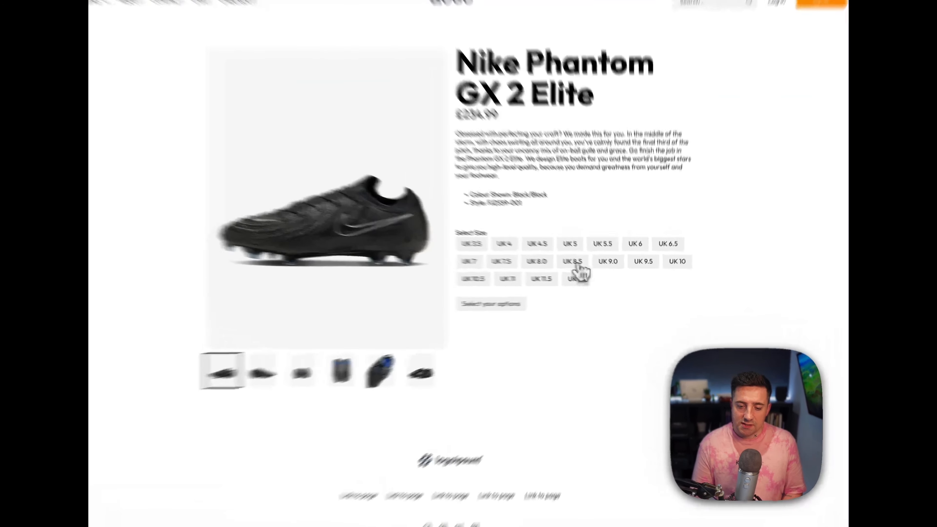
left_click(589, 256)
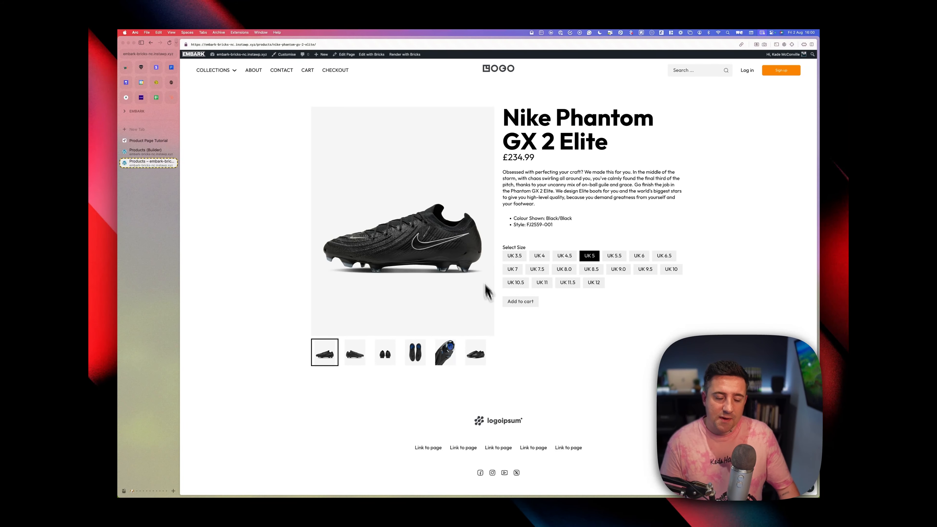
Step: Return to the builder and set the Add to cart element's simulated status to Out Of Stock
key("super+alt+Up")
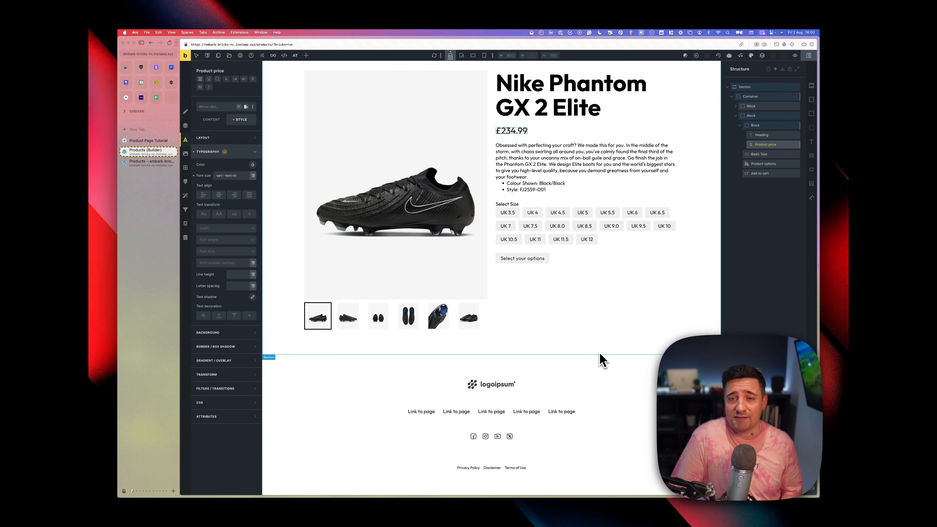
left_click(518, 258)
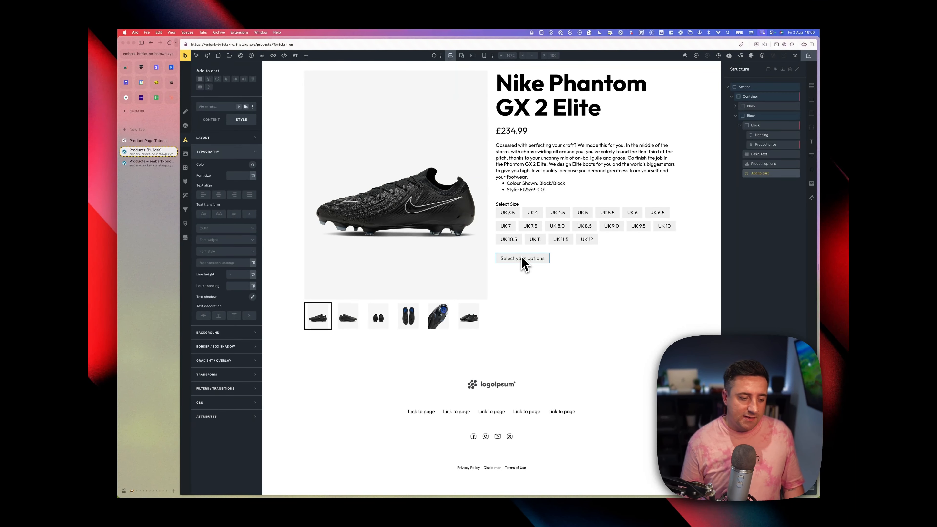
left_click(211, 120)
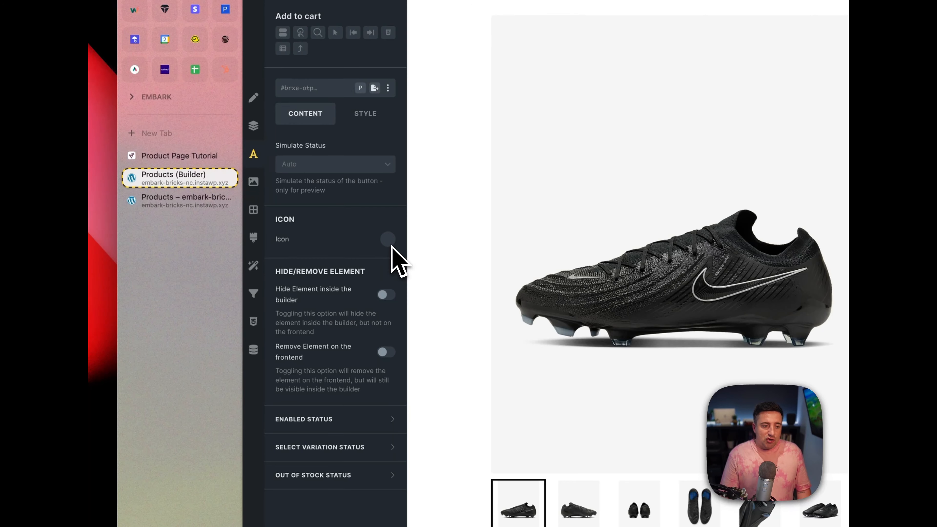
left_click(385, 165)
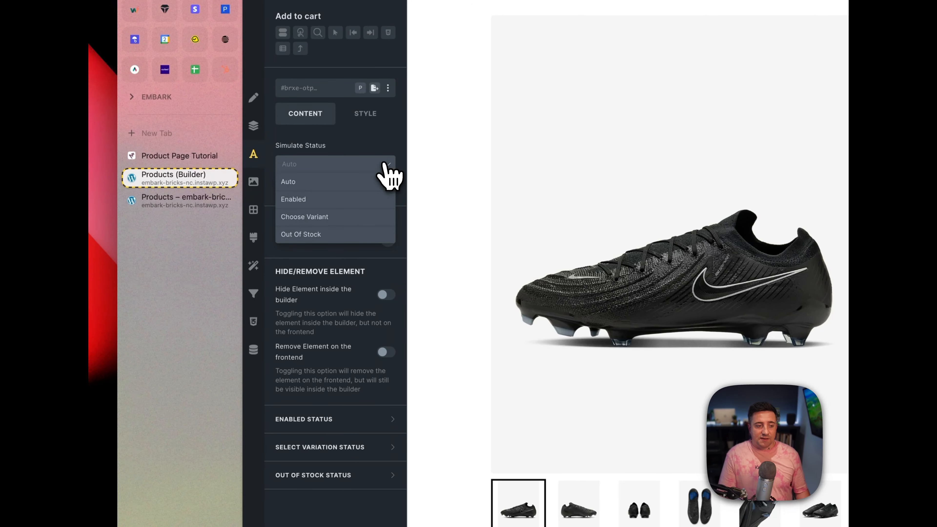
left_click(377, 233)
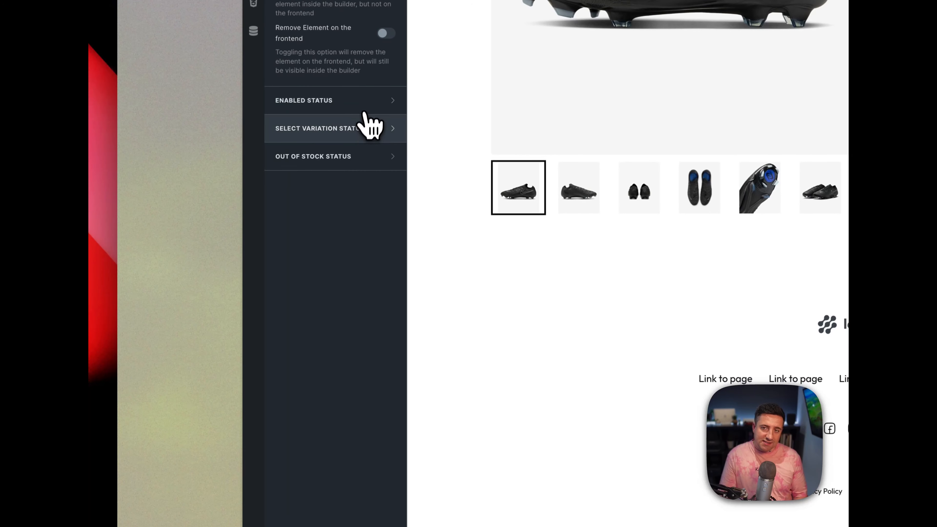
Step: Review the Add to cart element's enabled status settings and apply strikethrough to its out-of-stock text
left_click(367, 108)
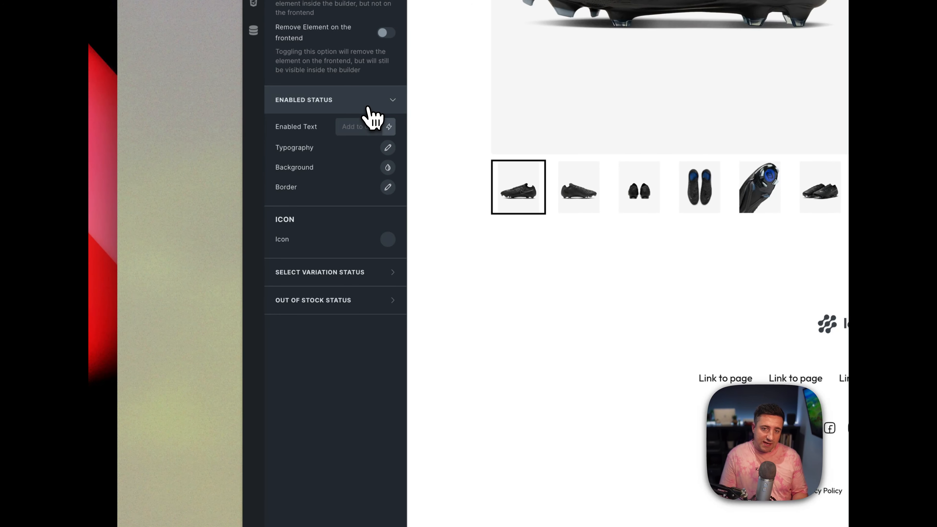
left_click(367, 108)
left_click(356, 157)
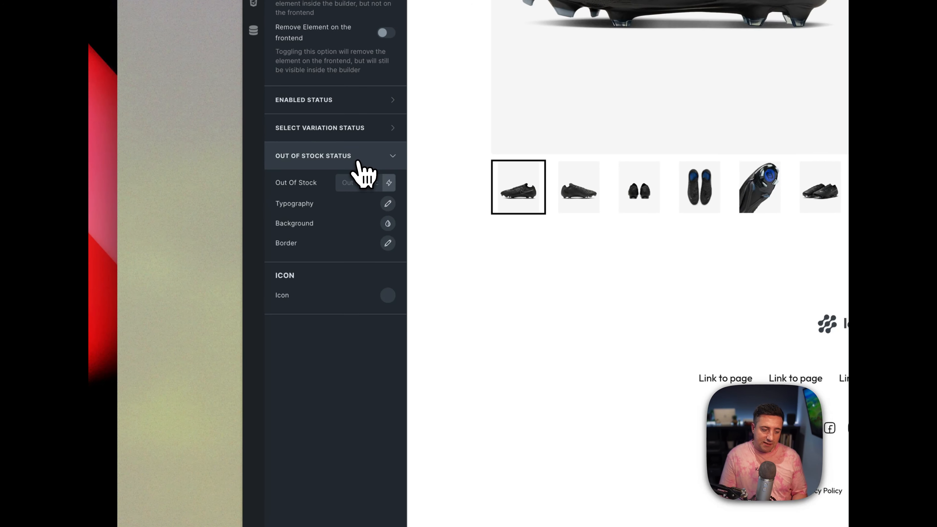
left_click(388, 204)
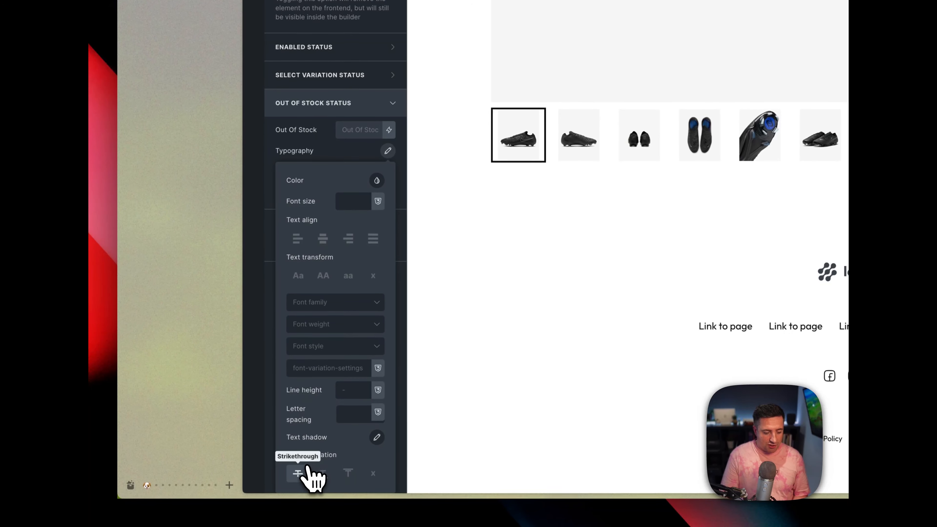
left_click(298, 523)
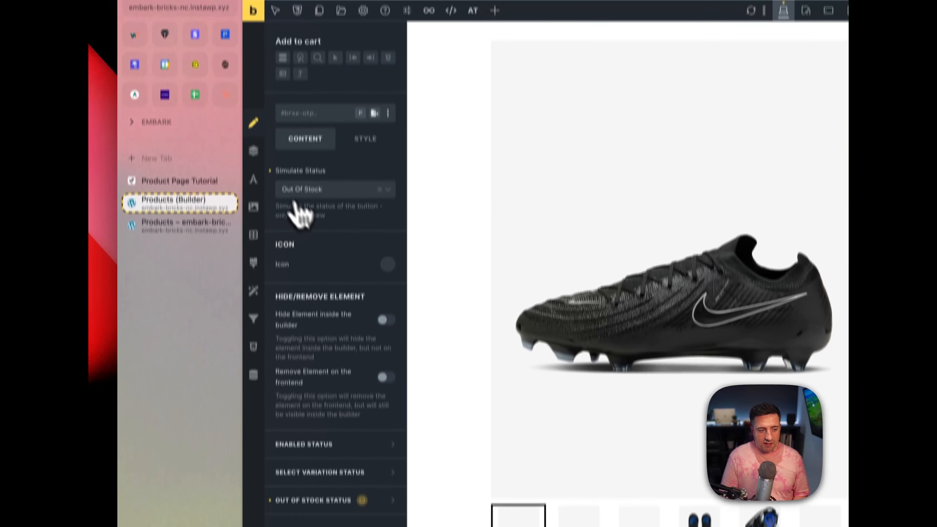
Step: Preview the Add to cart element's Auto and Out Of Stock simulated statuses, and undo the strikethrough on its out-of-stock text
left_click(327, 236)
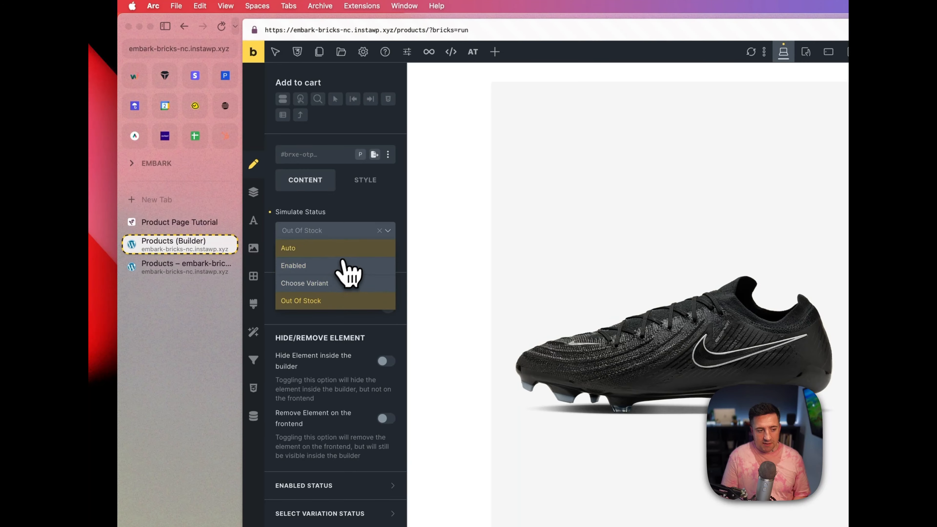
left_click(345, 248)
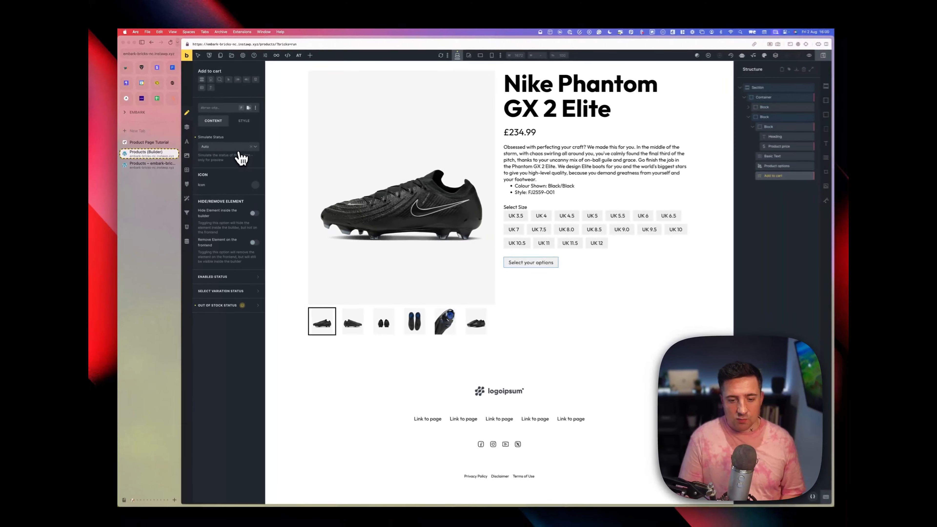
left_click(238, 147)
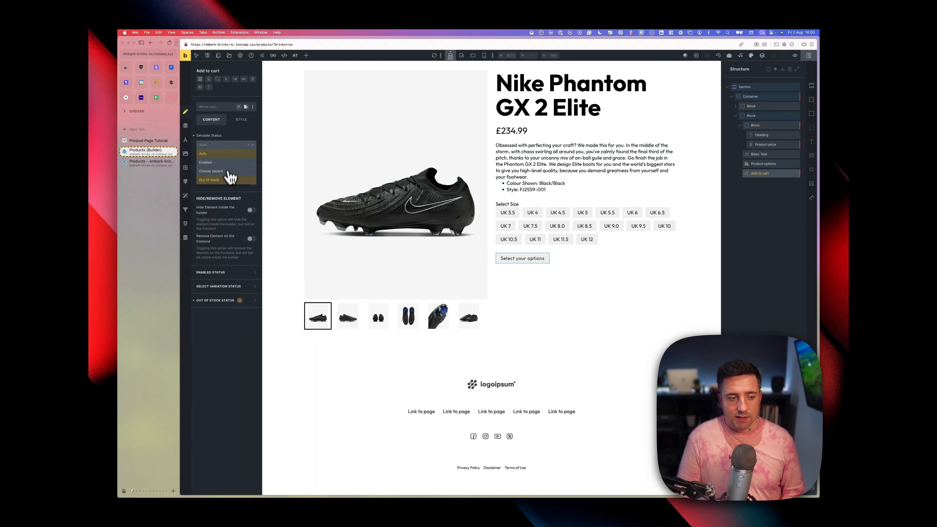
left_click(232, 176)
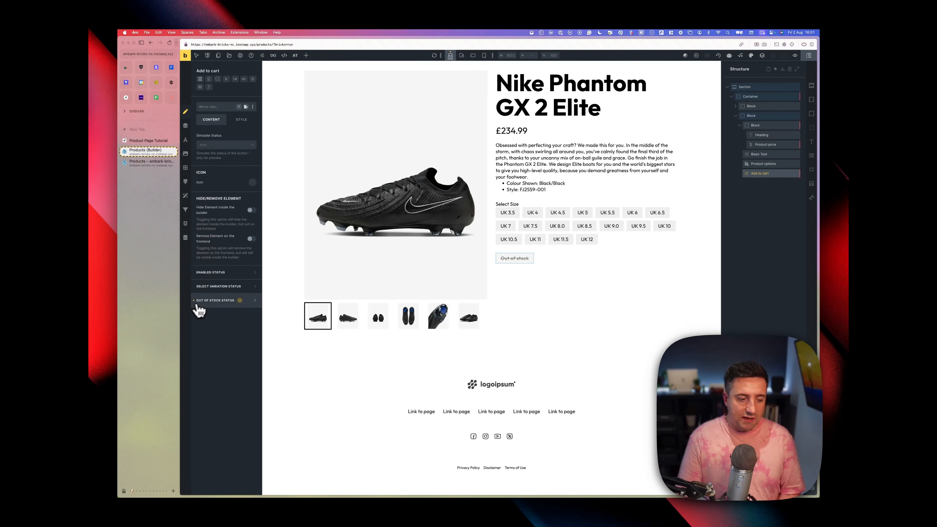
key("super+z")
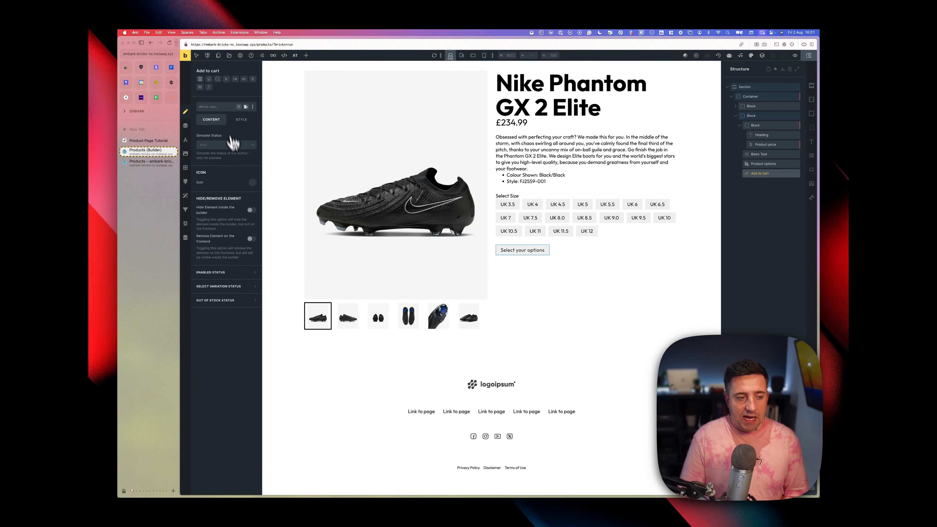
Step: Search the Fontawesome - Solid library for "cart" and give the Add to cart element the shopping cart icon with a plus sign
left_click(252, 183)
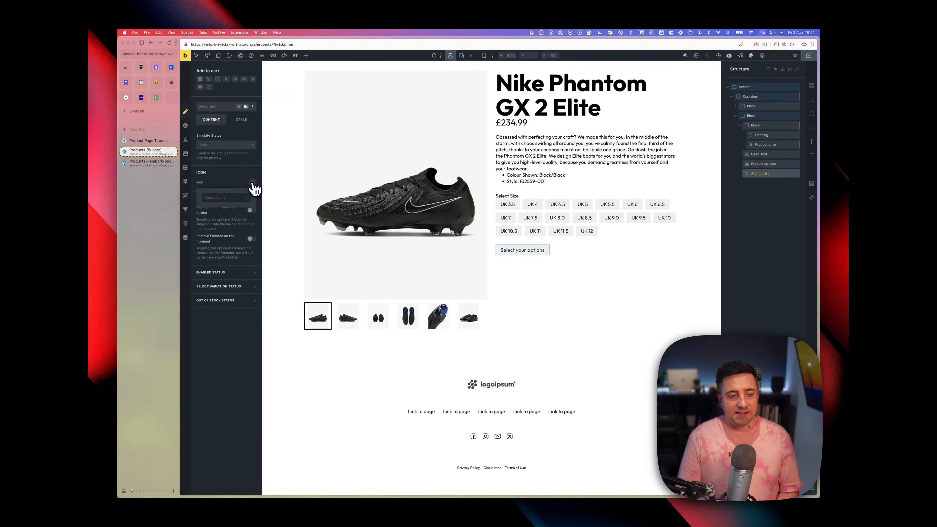
left_click(241, 198)
left_click(239, 224)
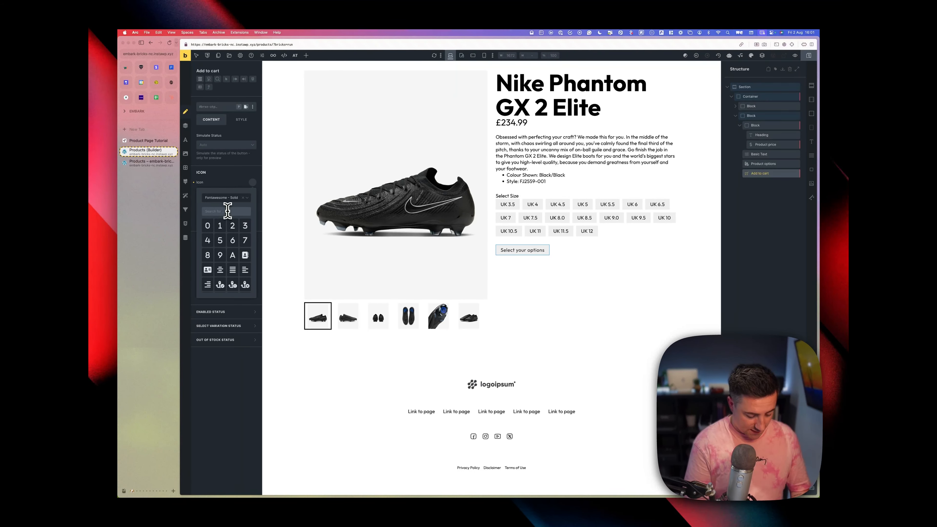
type("bask")
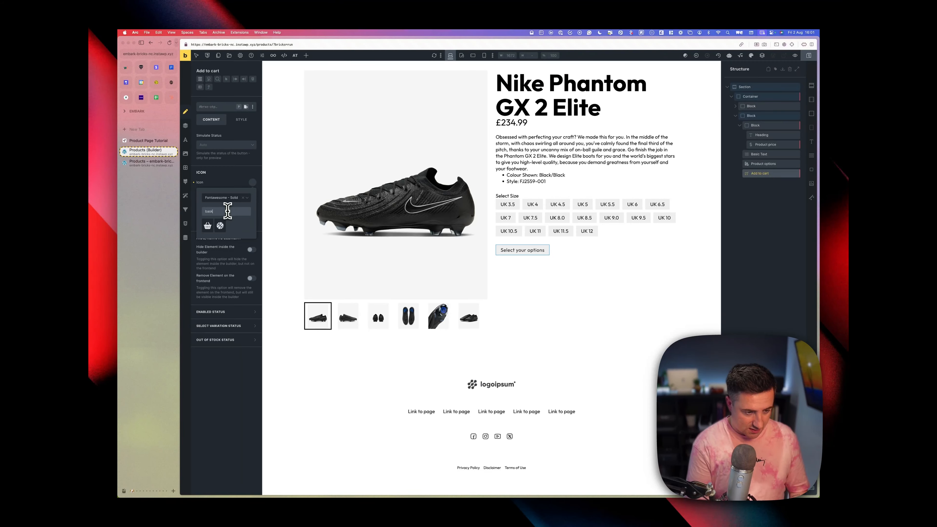
key("BackSpace")
key("BackSpace")
key("BackSpace")
key("BackSpace")
type("tro")
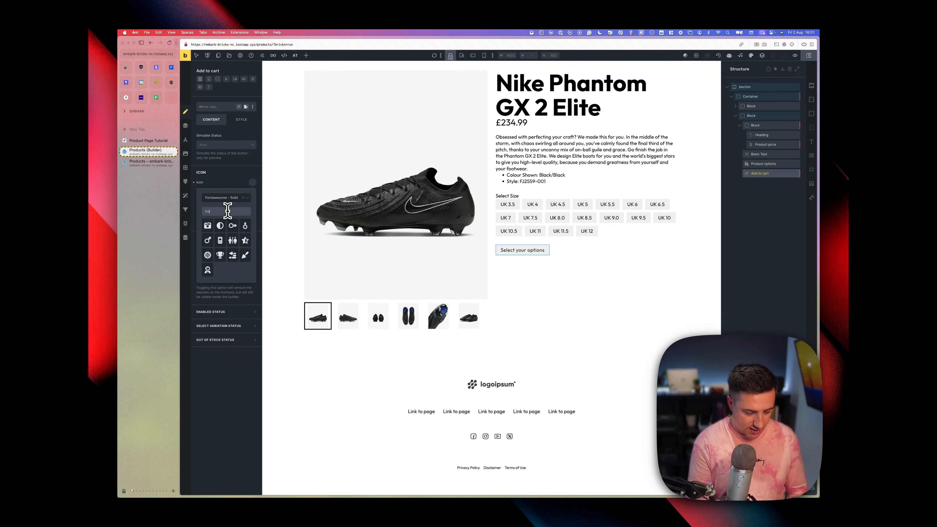
type("lcart")
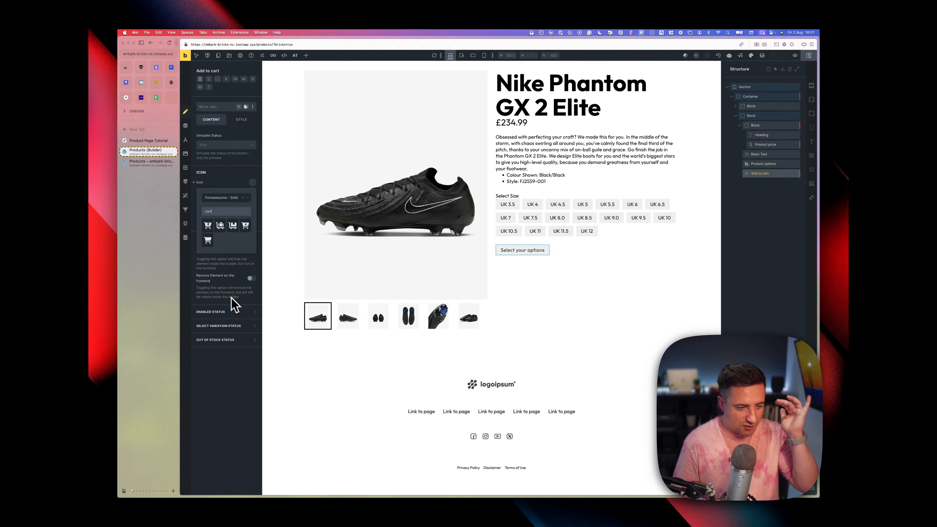
left_click(245, 225)
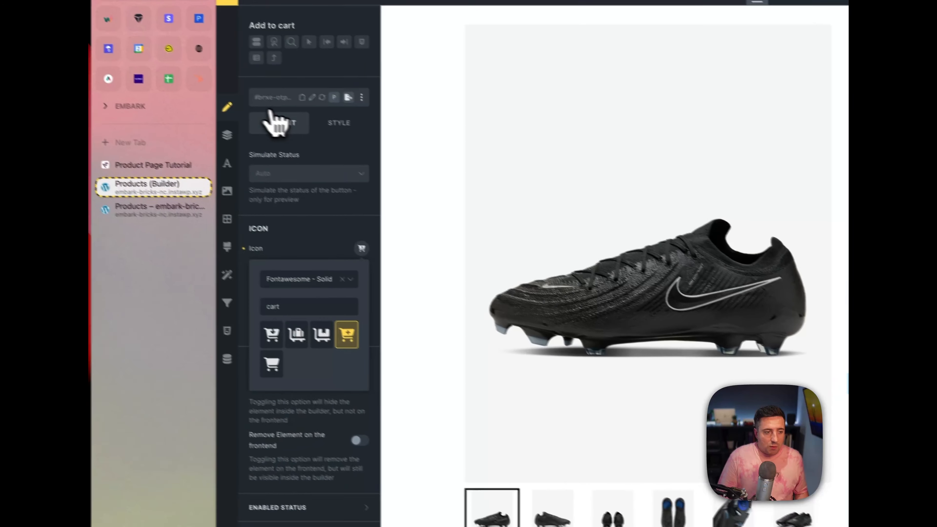
Step: Review the Add to cart element's icon settings and its enabled status text, typography and background options
left_click(275, 98)
left_click(275, 99)
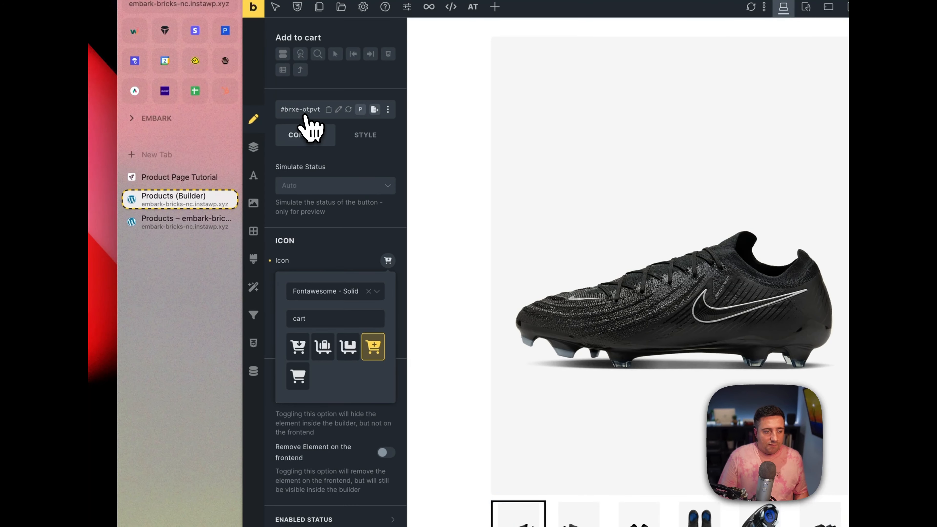
left_click(331, 445)
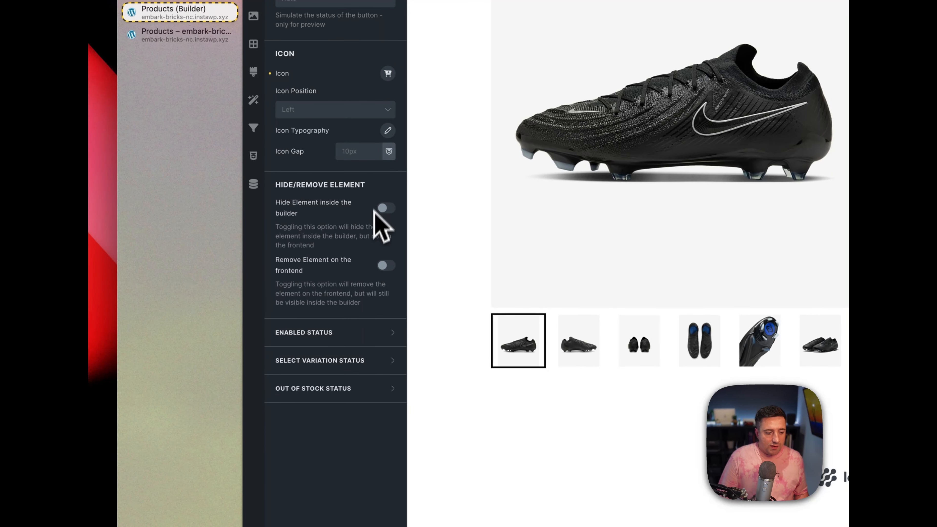
left_click(351, 322)
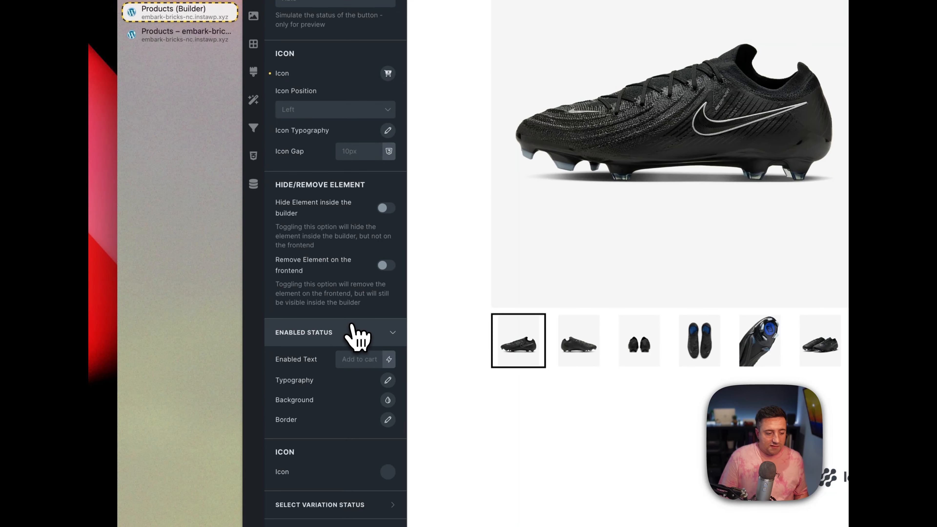
left_click(388, 401)
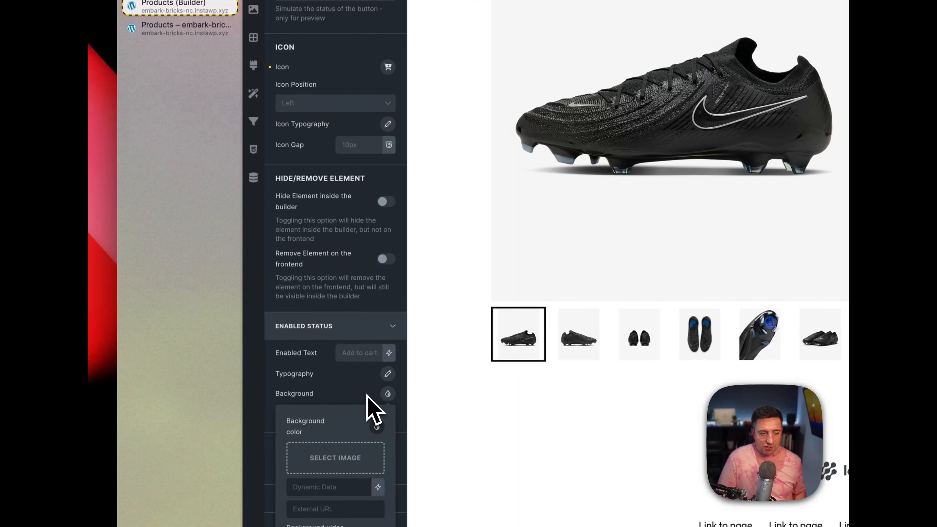
Step: Apply the btn--primary class to the Add to cart element, and check the button and second gallery image on the reloaded front-end page
left_click(300, 40)
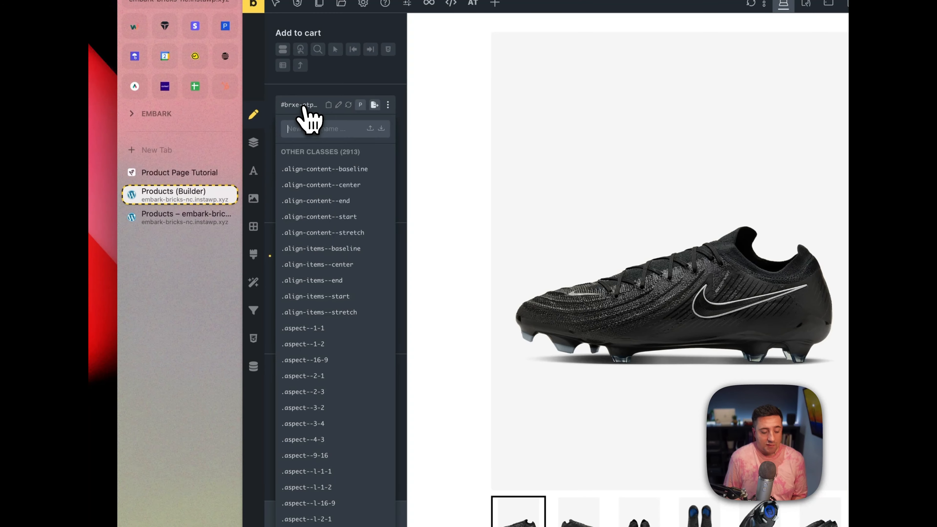
type("btn")
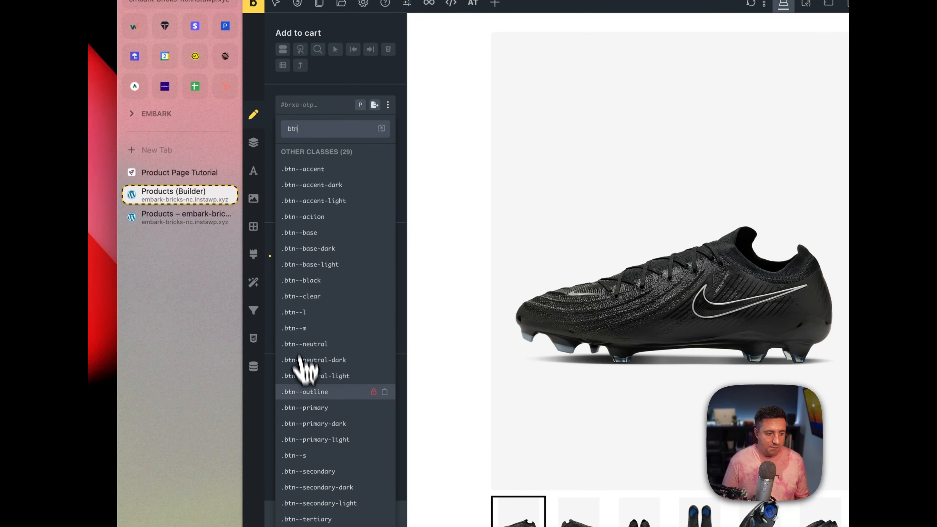
left_click(310, 408)
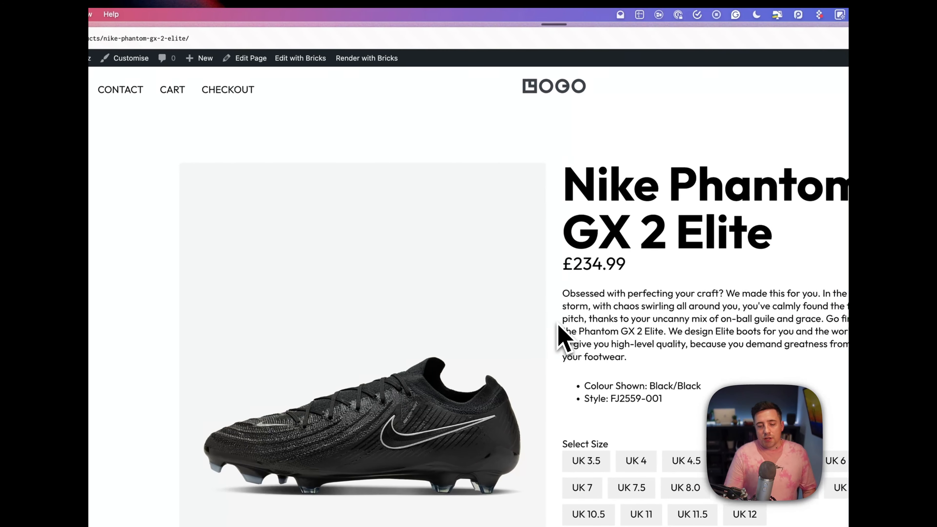
key("super+r")
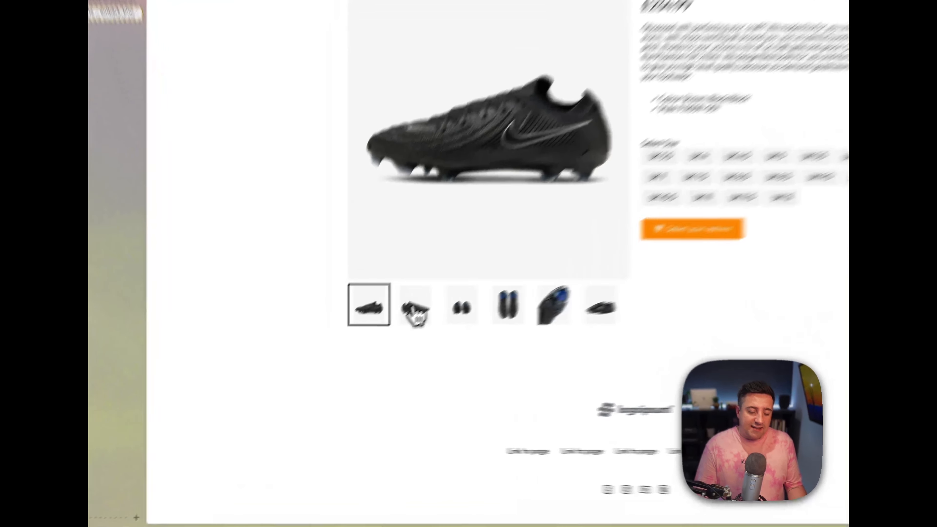
left_click(354, 355)
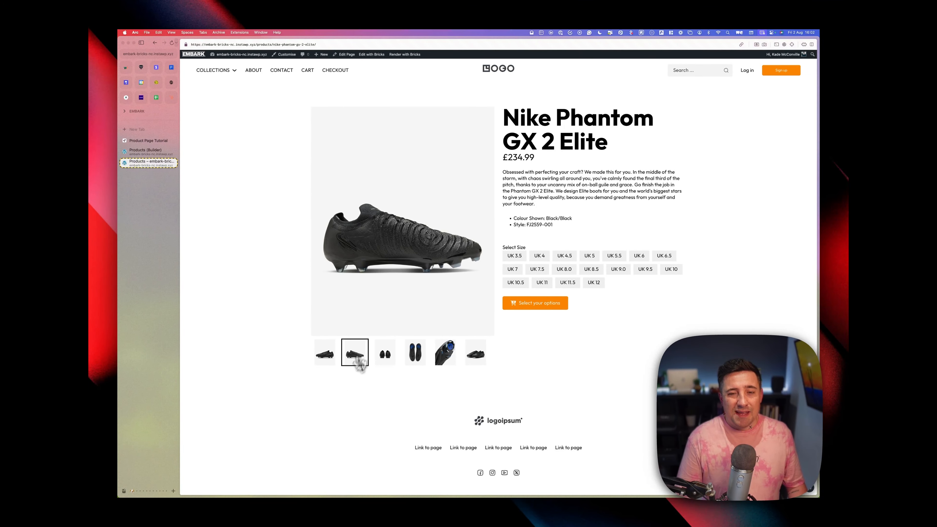
Step: Return to the builder and set the product gallery thumbnails' object fit to Cover
key("ctrl+Tab")
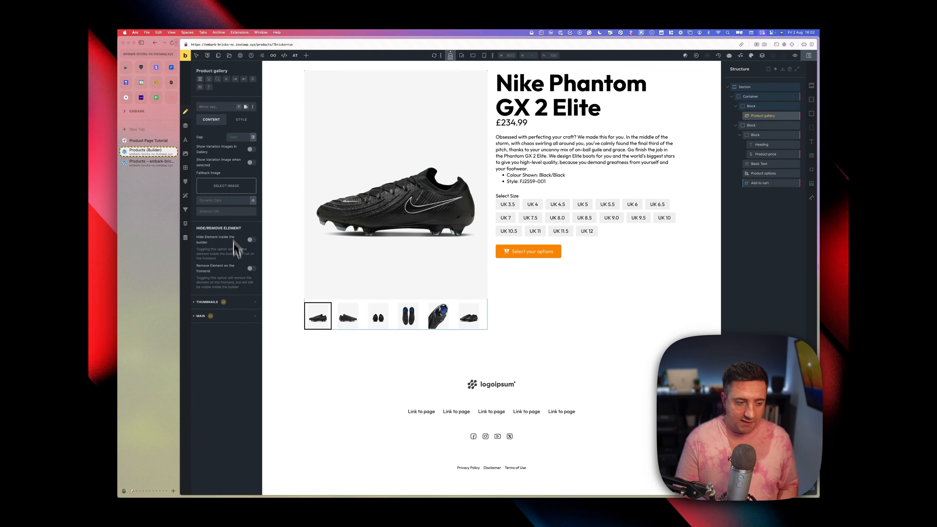
left_click(236, 306)
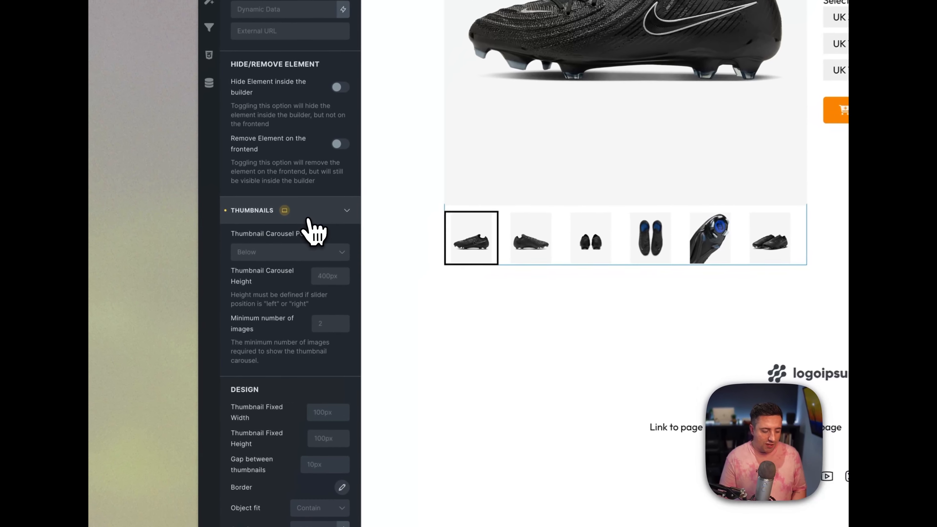
scroll(297, 216, "down", 5)
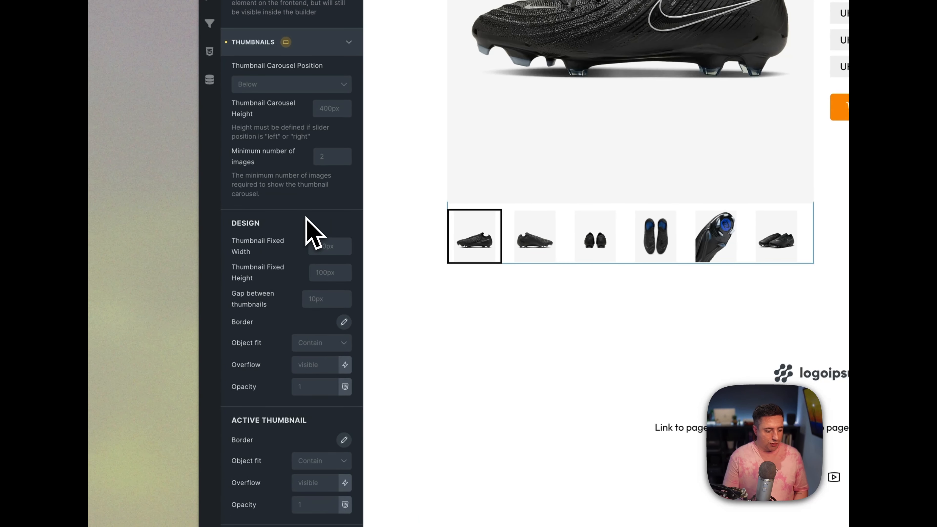
left_click(328, 307)
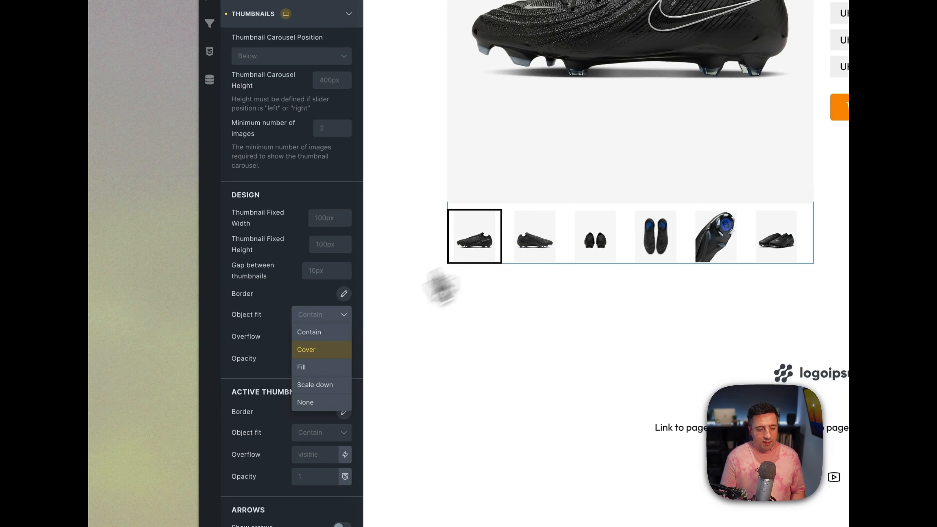
left_click(318, 350)
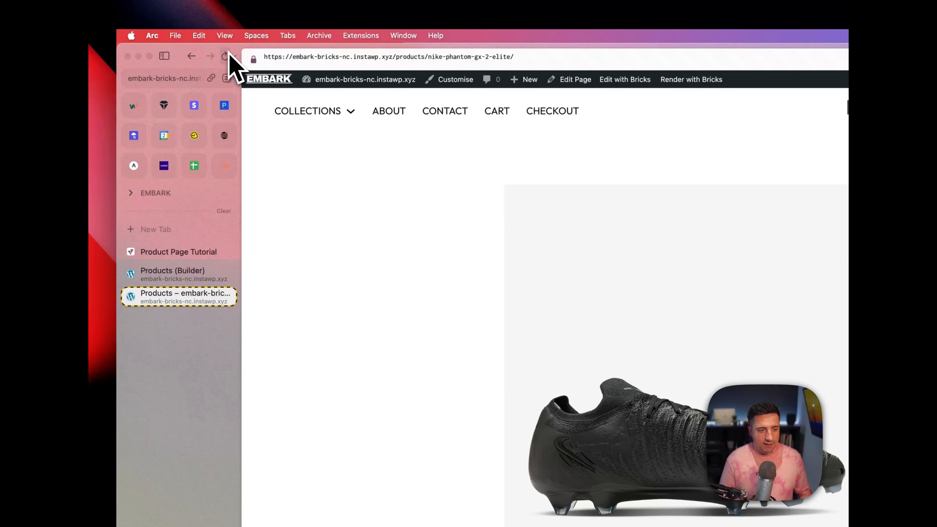
Step: Reload the front-end product page and browse through the gallery thumbnails to check how each image displays
left_click(227, 53)
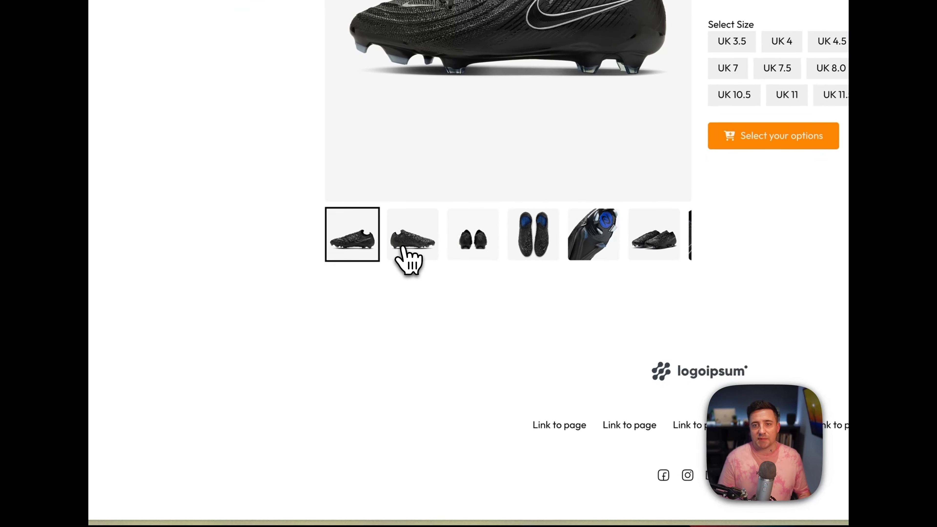
left_click(409, 259)
left_click(468, 254)
left_click(528, 252)
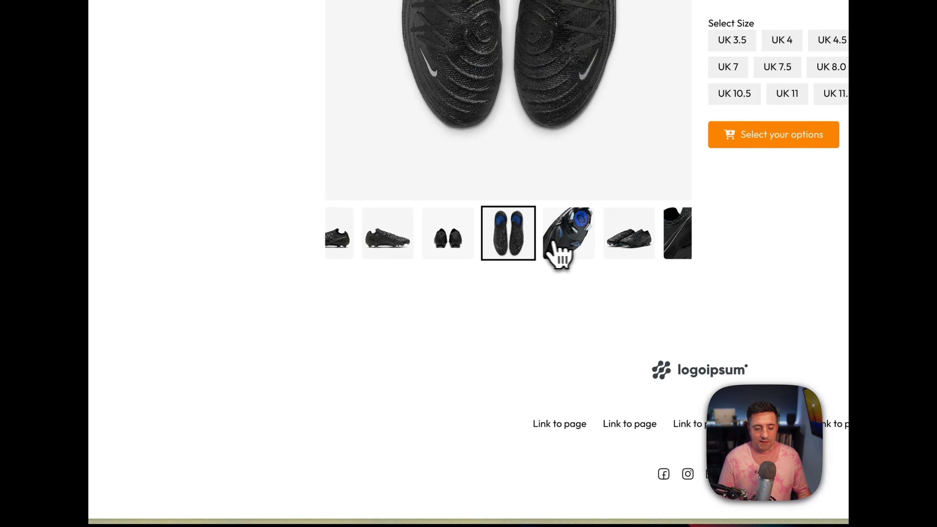
left_click(561, 251)
left_click(579, 253)
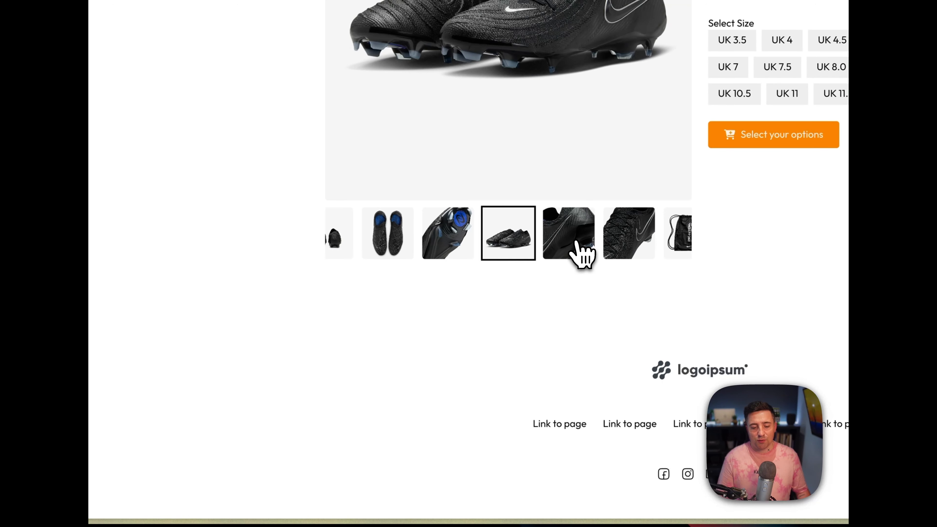
left_click(558, 244)
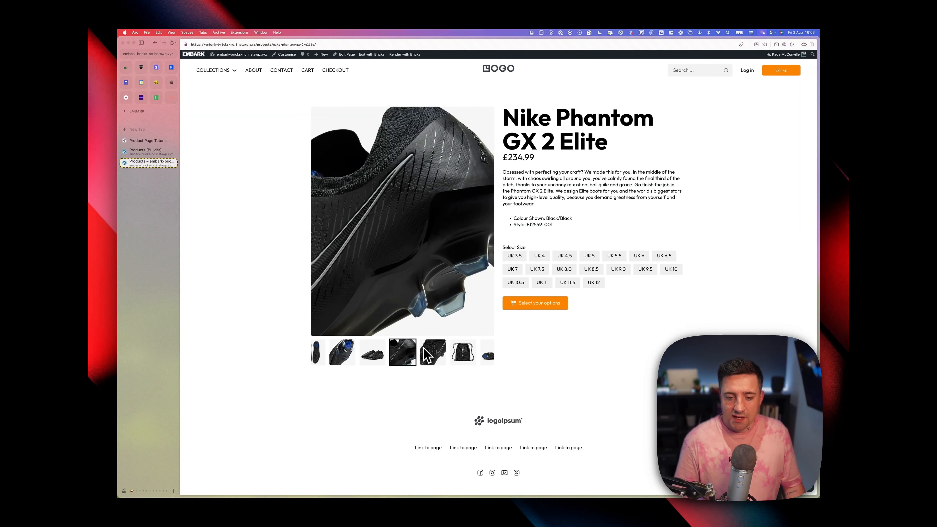
Step: Set the product gallery's thumbnail carousel position to Left in the builder and check the new layout on the front-end page
key("ctrl+Tab")
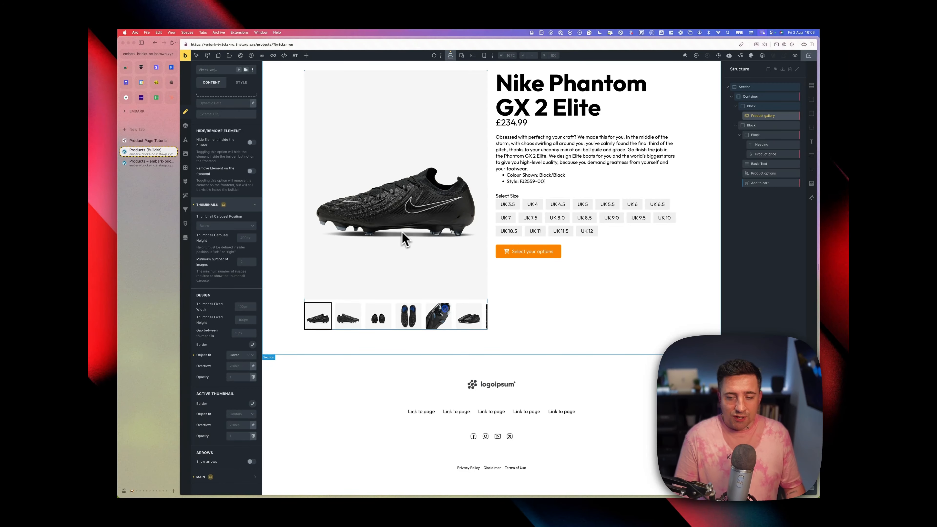
scroll(401, 231, "up", 2)
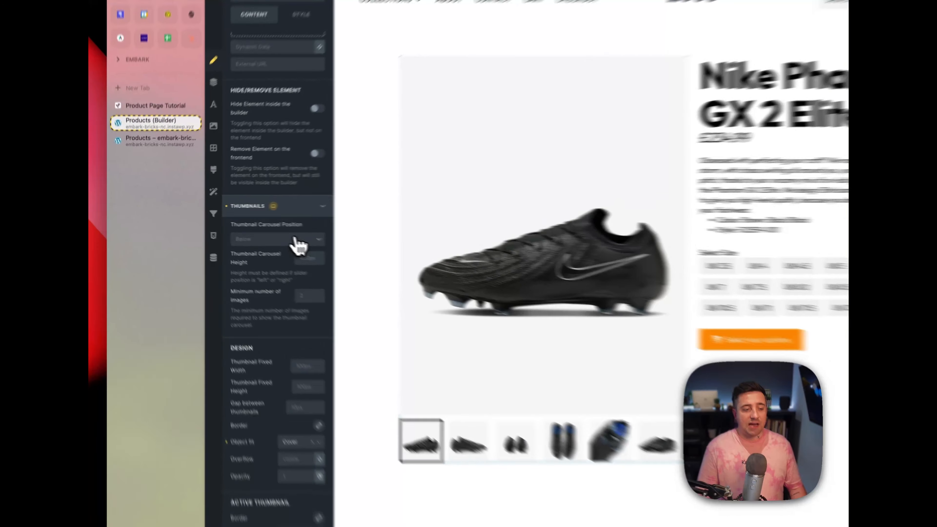
left_click(238, 225)
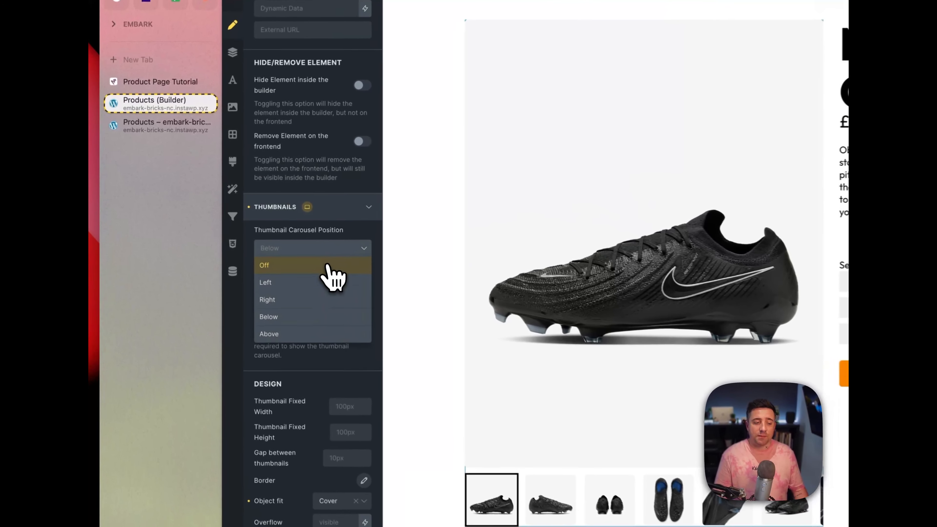
left_click(233, 239)
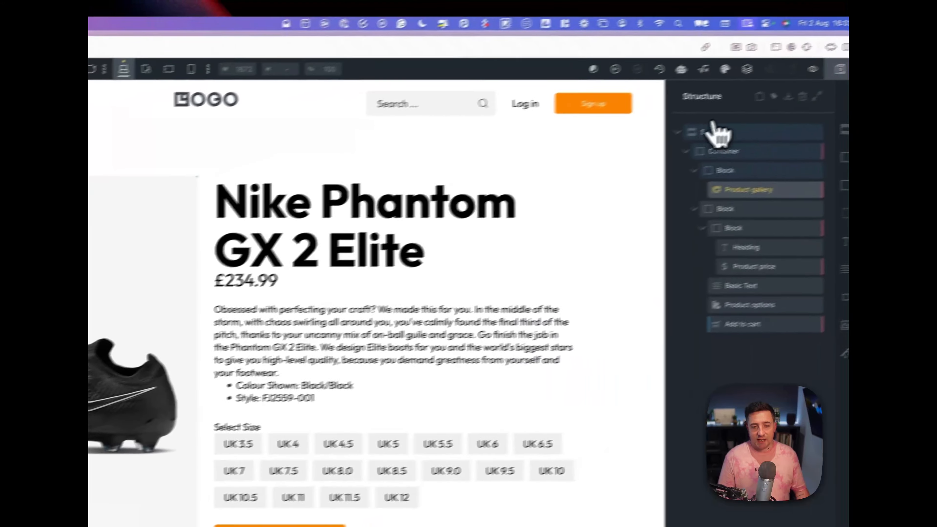
key("ctrl+Tab")
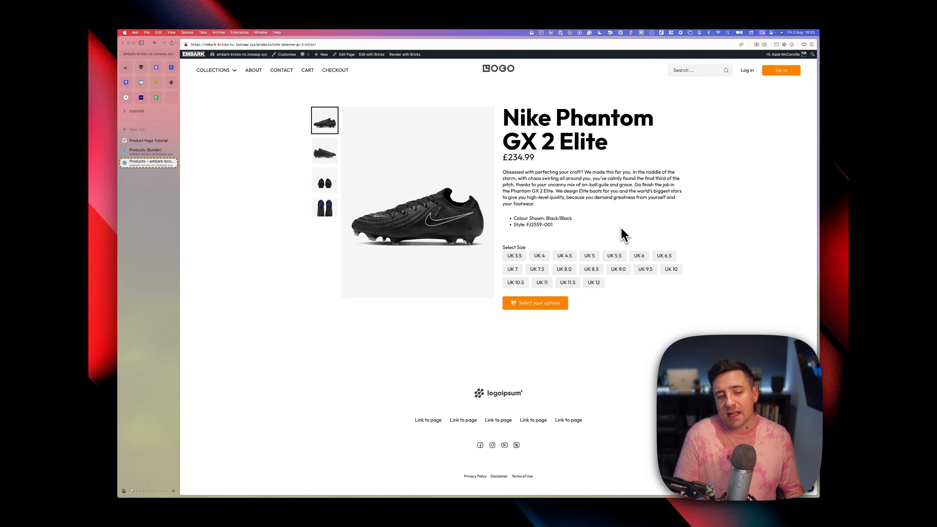
key("ctrl+Tab")
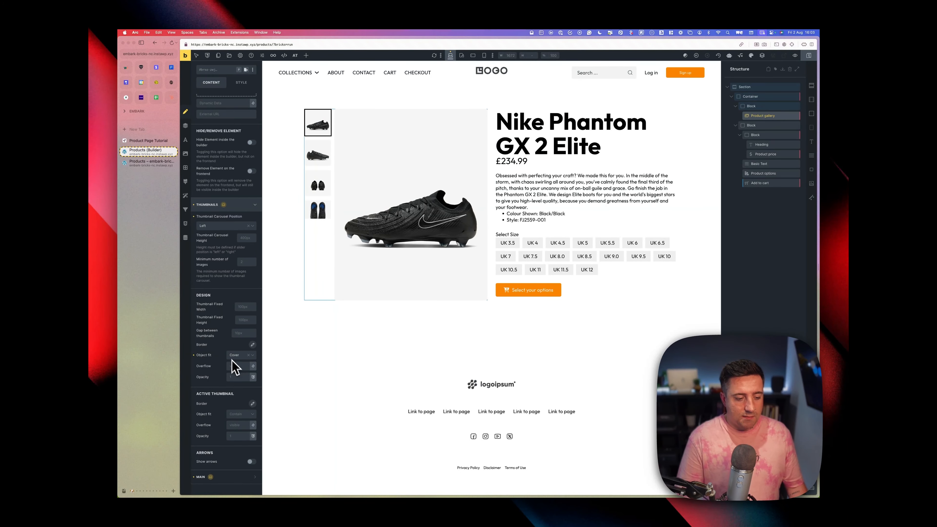
Step: Give the product gallery thumbnails a linked border radius of 100% on all corners and set their overflow to hidden
left_click(236, 414)
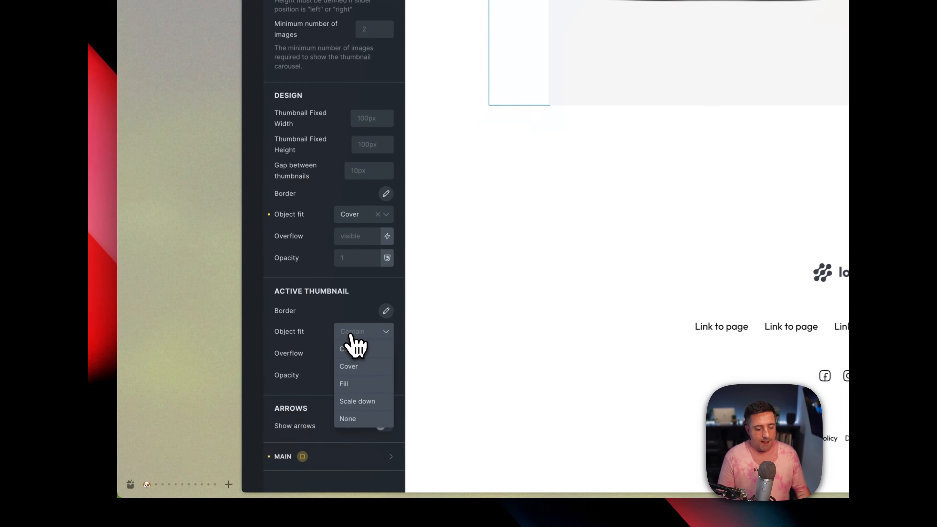
left_click(221, 423)
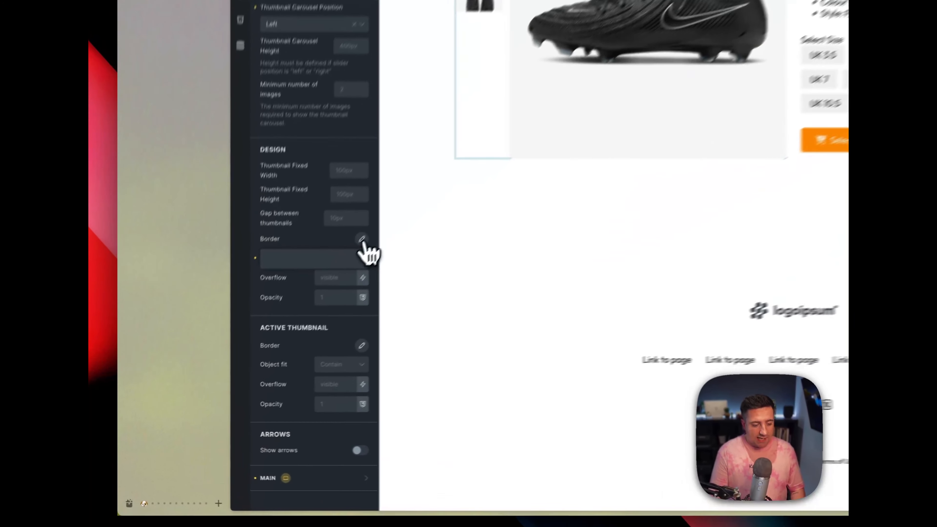
left_click(252, 344)
left_click(213, 443)
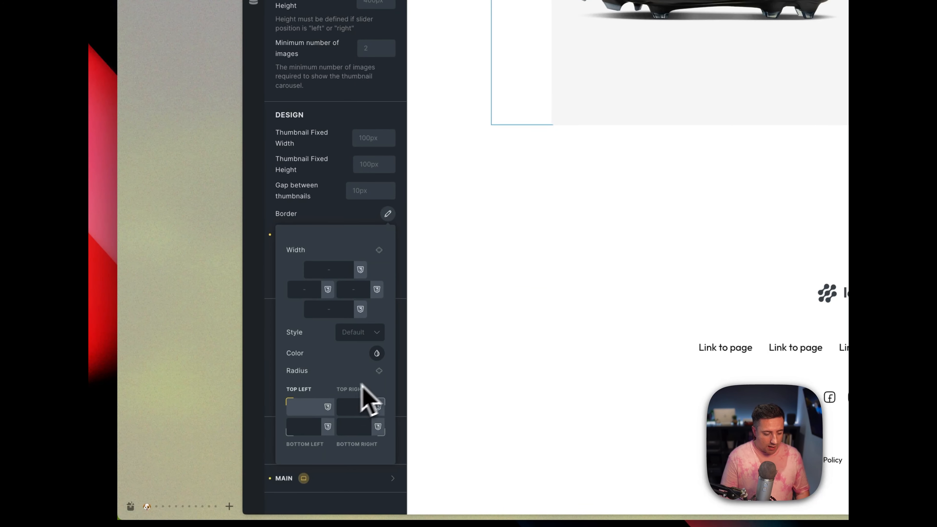
left_click(379, 371)
left_click(305, 406)
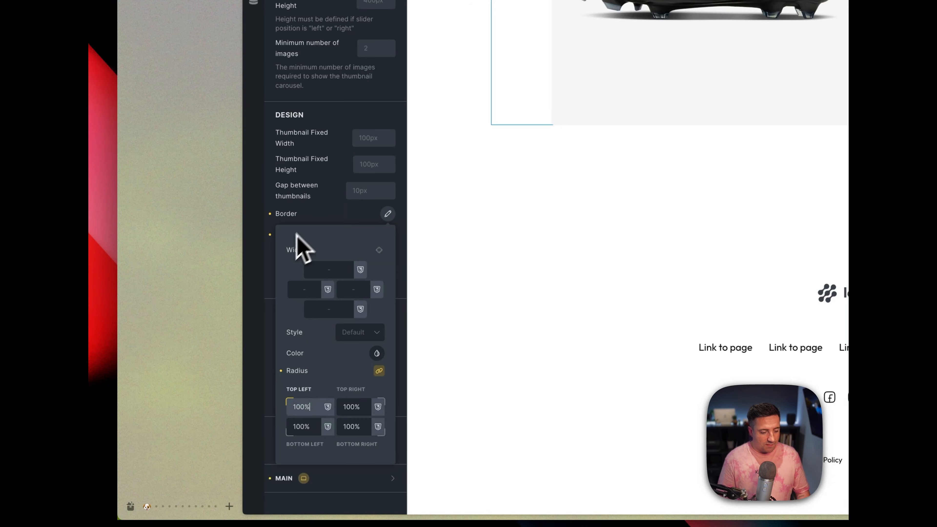
left_click(311, 224)
left_click(358, 259)
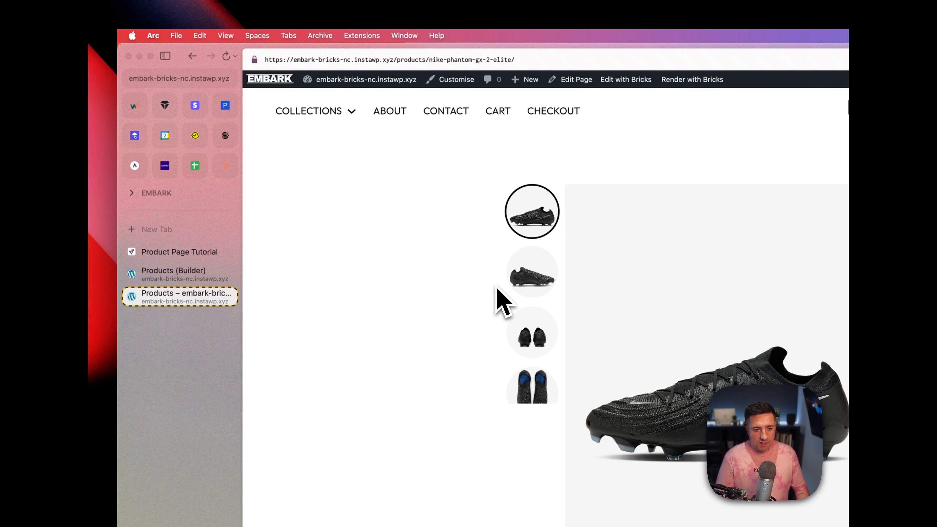
Step: Browse through the gallery thumbnails on the front-end product page to check their circular styling and the carousel scrolling
left_click(524, 273)
left_click(533, 386)
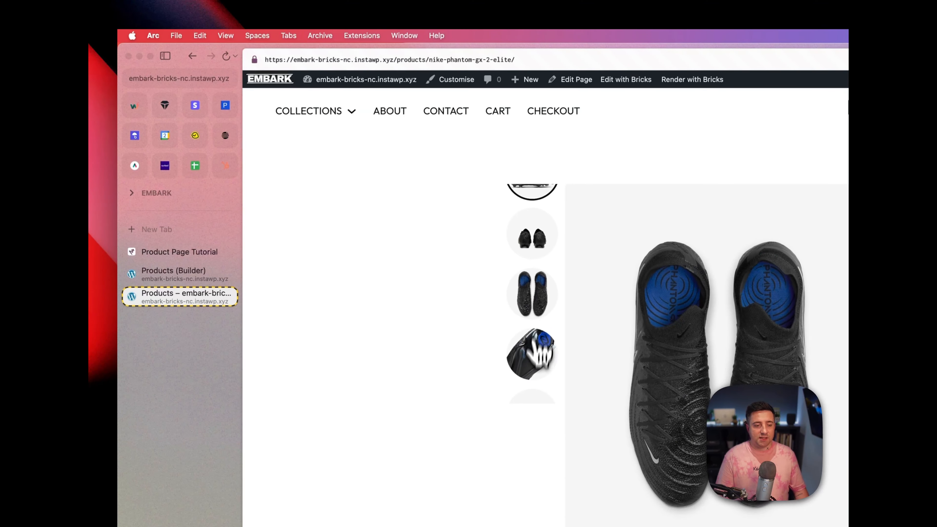
left_click(534, 352)
left_click(535, 354)
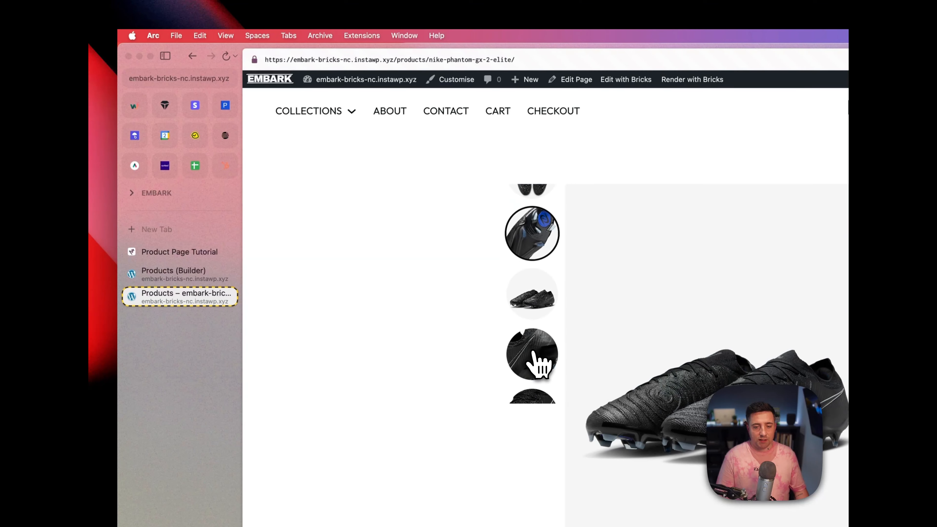
Step: Return to the builder and try thumbnail carousel heights of 800 and 600 for the product gallery
key("ctrl+Tab")
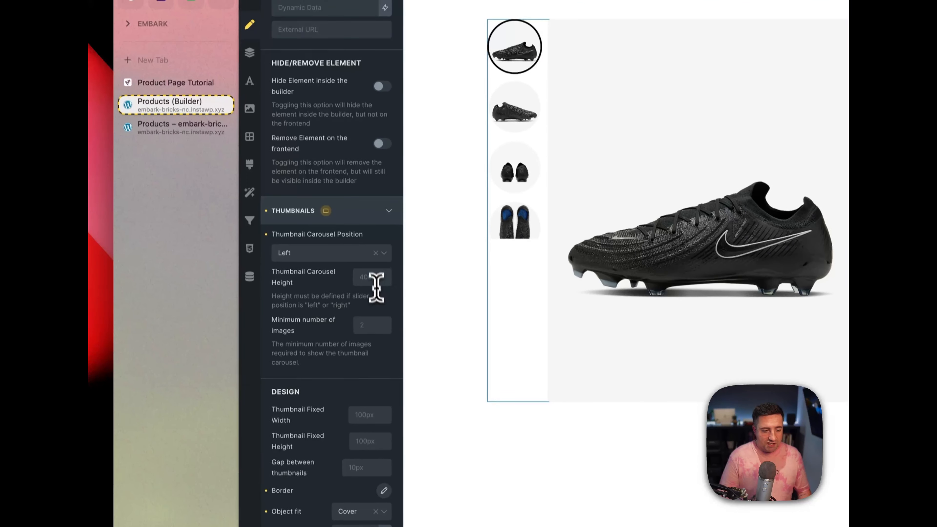
left_click(372, 277)
type("800")
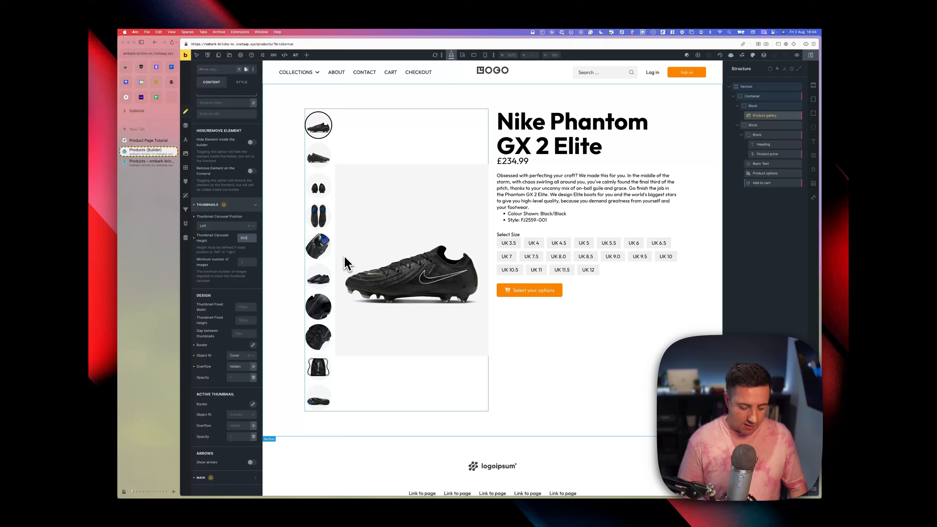
key("BackSpace")
key("BackSpace")
key("BackSpace")
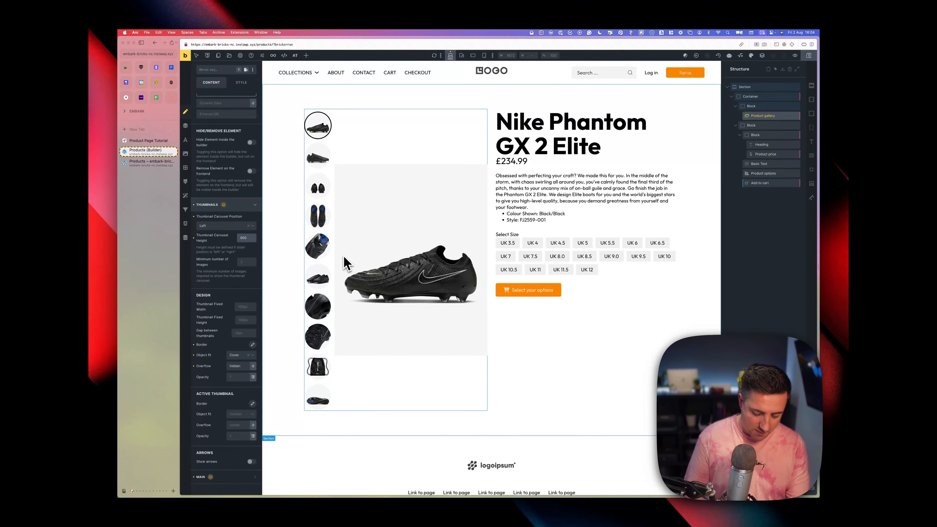
type("600")
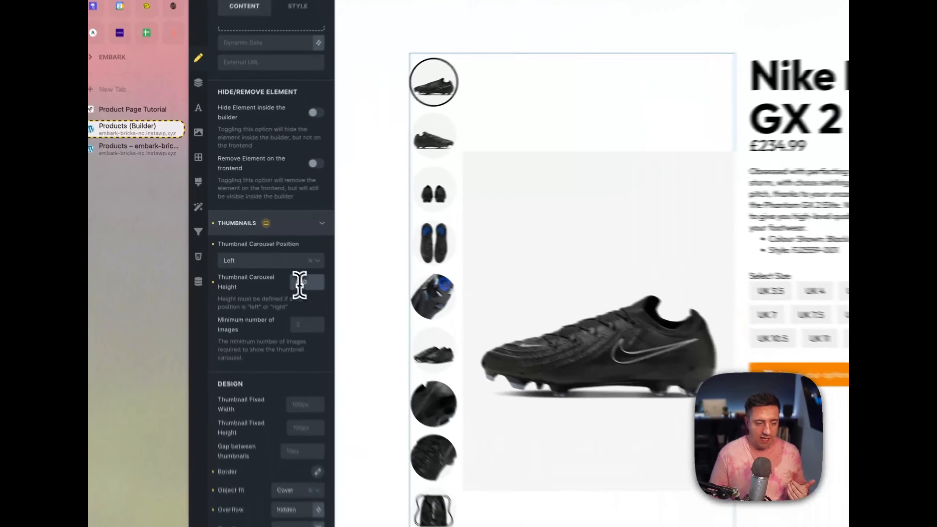
Step: Set the product gallery's thumbnail carousel height to 500, checking the front-end page along the way
left_click_drag(243, 238, 239, 239)
type("5")
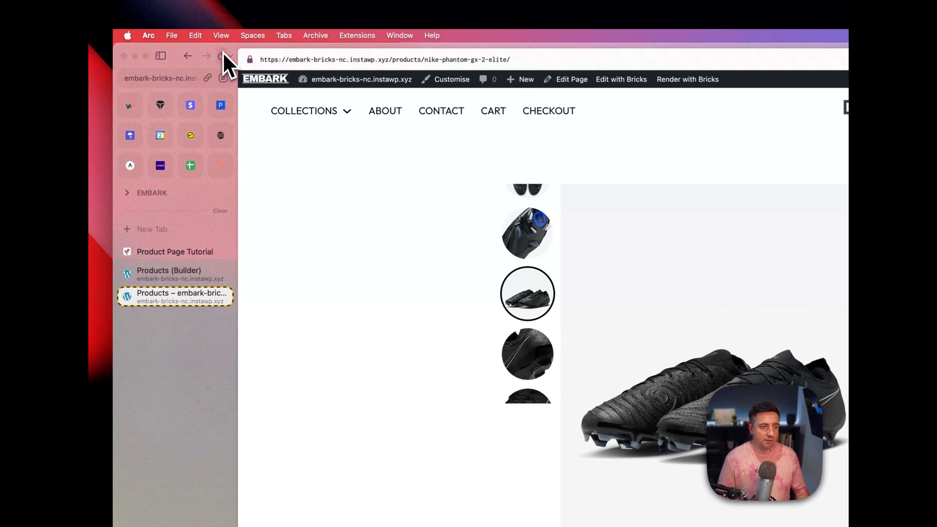
left_click(223, 54)
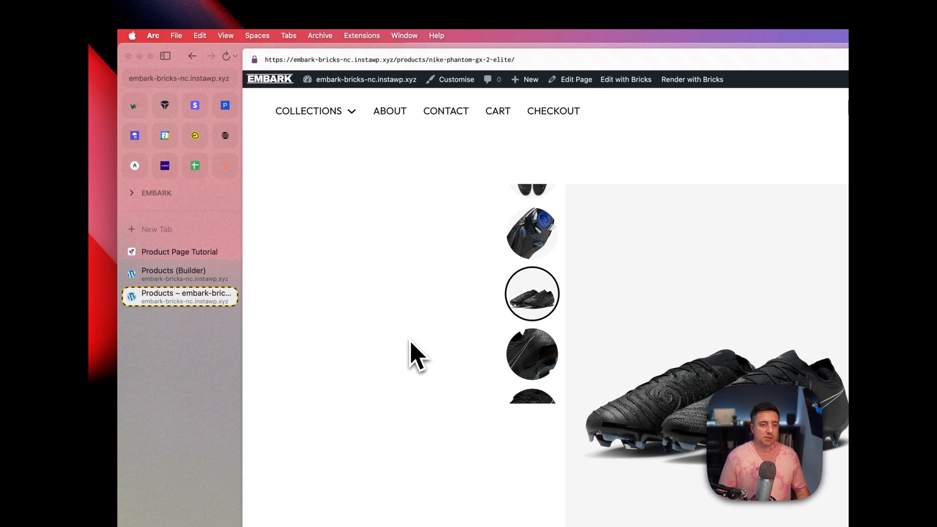
key("alt+super+Up")
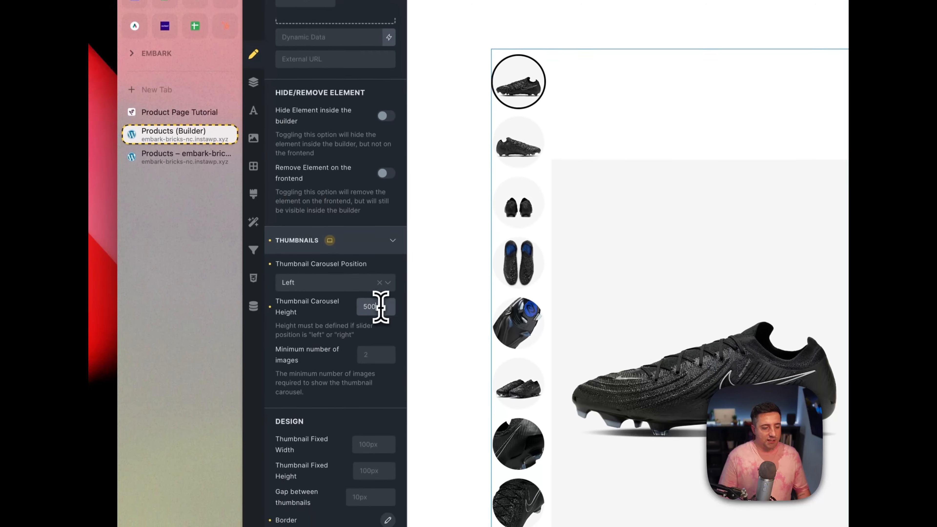
left_click(382, 302)
key("BackSpace")
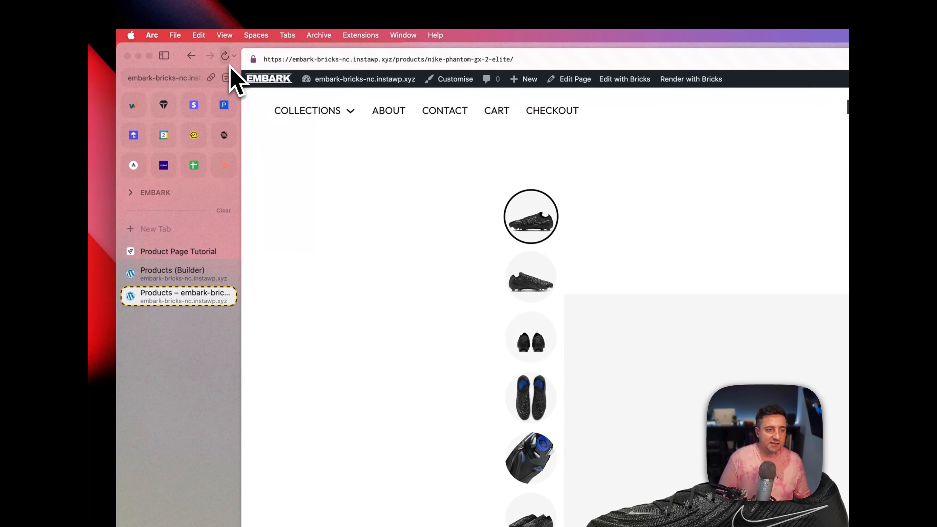
Step: Reload the front-end product page and browse several gallery thumbnails to check the carousel height against the main image
left_click(228, 62)
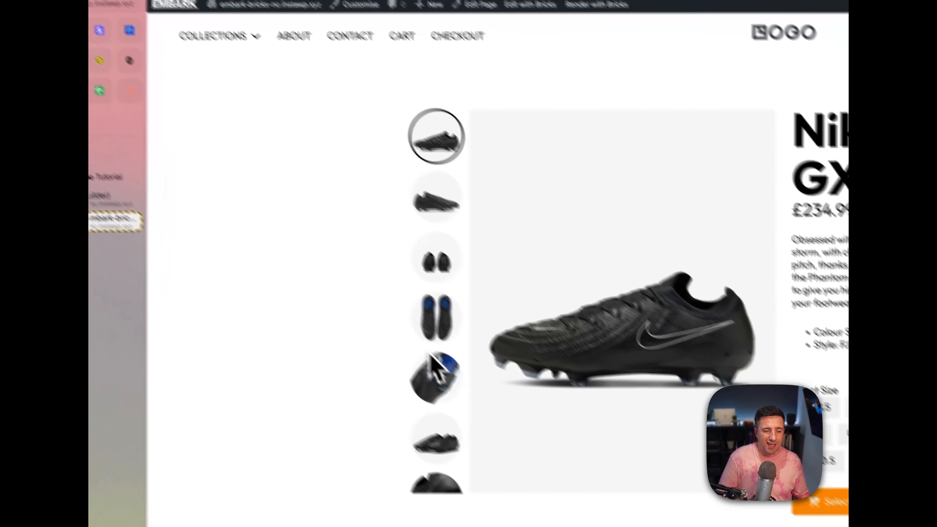
left_click(369, 169)
left_click(386, 212)
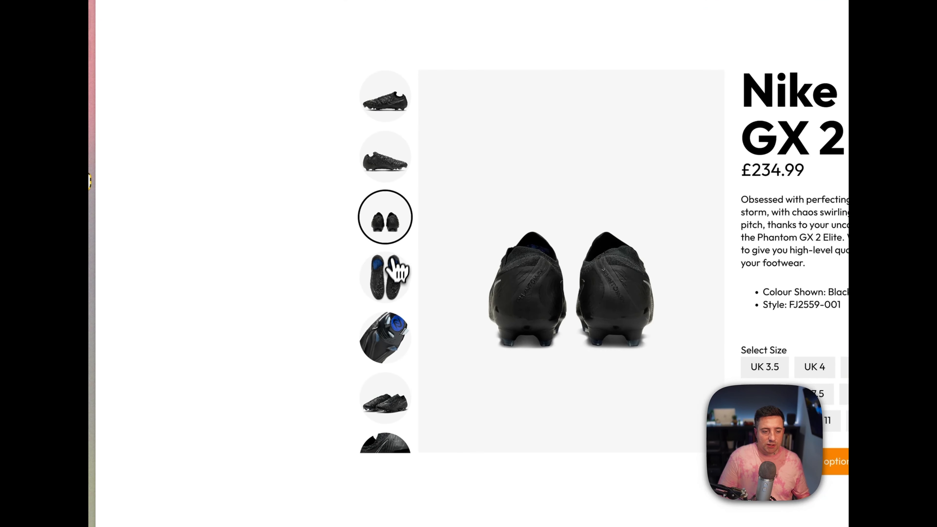
left_click(389, 266)
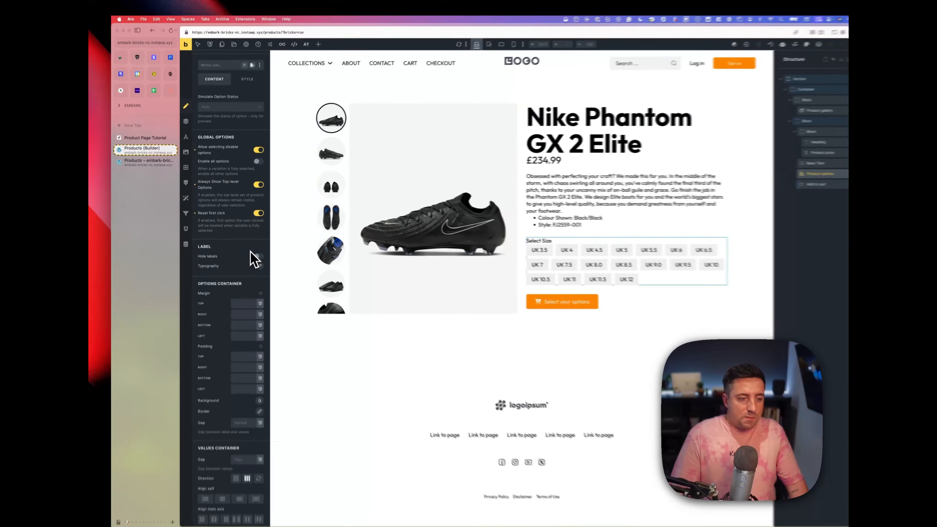
Step: Examine the Product options element's text option settings, including spacing, sizing and the default, selected and disabled states
scroll(254, 258, "down", 5)
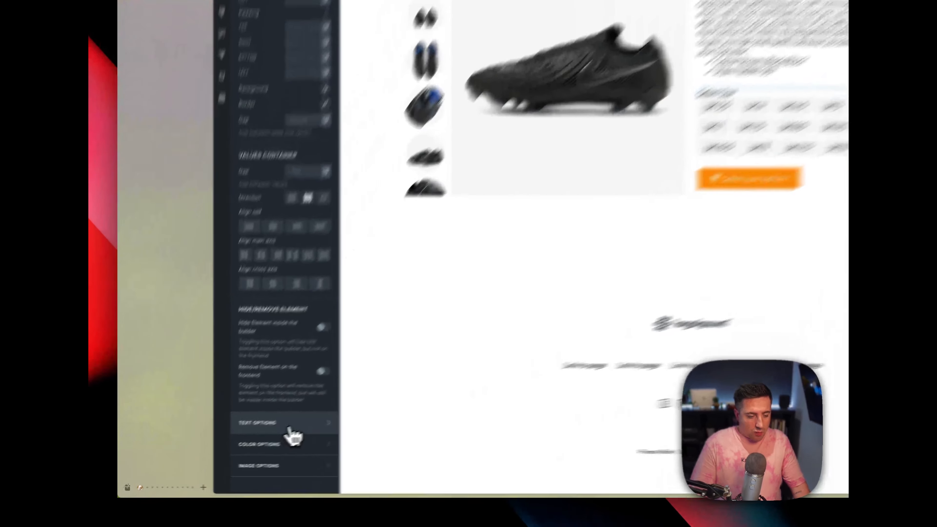
left_click(225, 449)
scroll(232, 452, "down", 3)
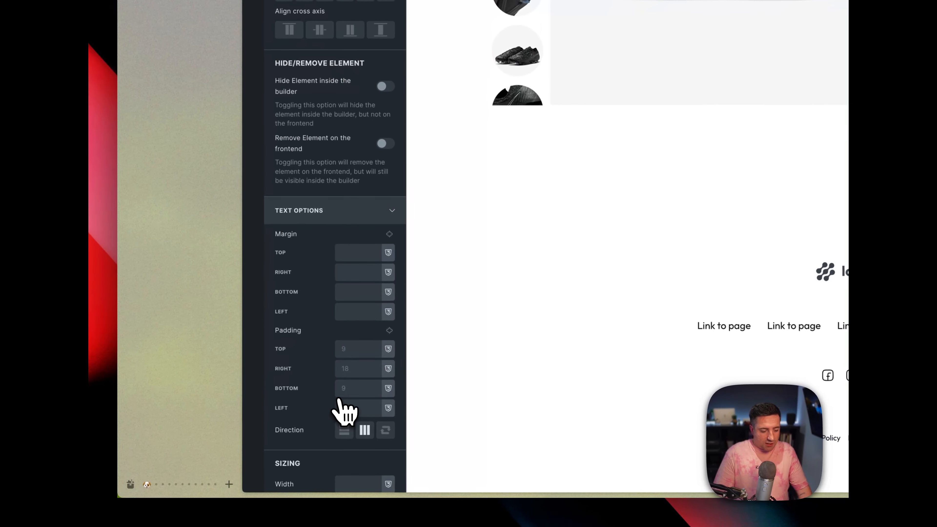
scroll(354, 396, "down", 3)
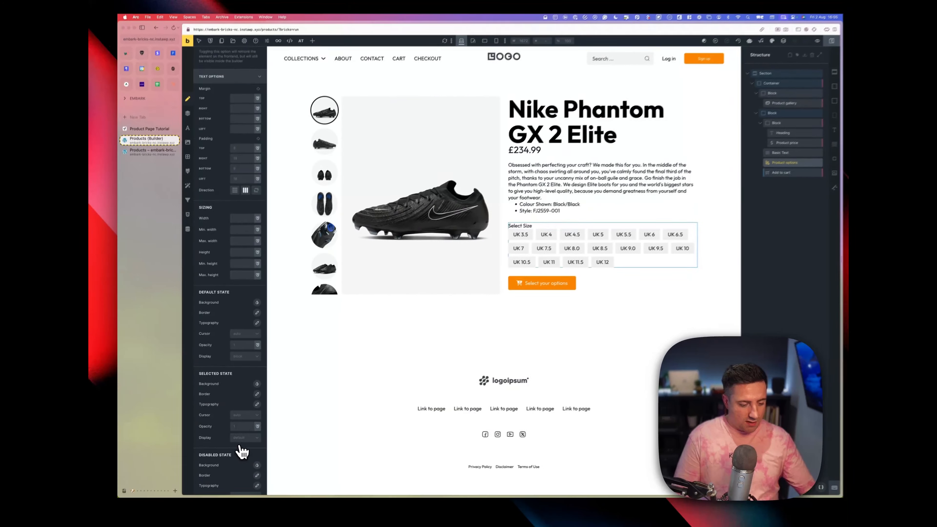
scroll(238, 418, "up", 4)
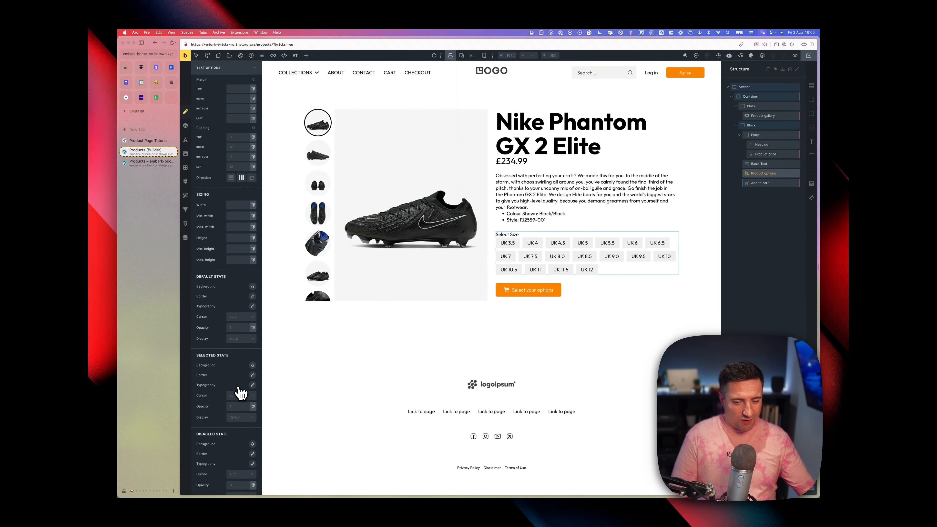
scroll(232, 395, "up", 5)
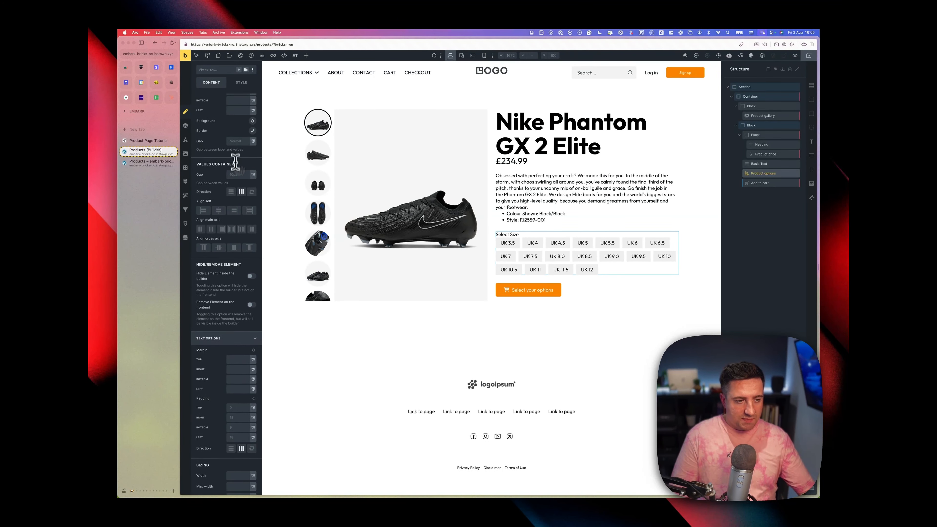
Step: Try a vertical direction for the values container of the Product options element, and return it to a horizontal row
left_click(238, 175)
type("0")
key("BackSpace")
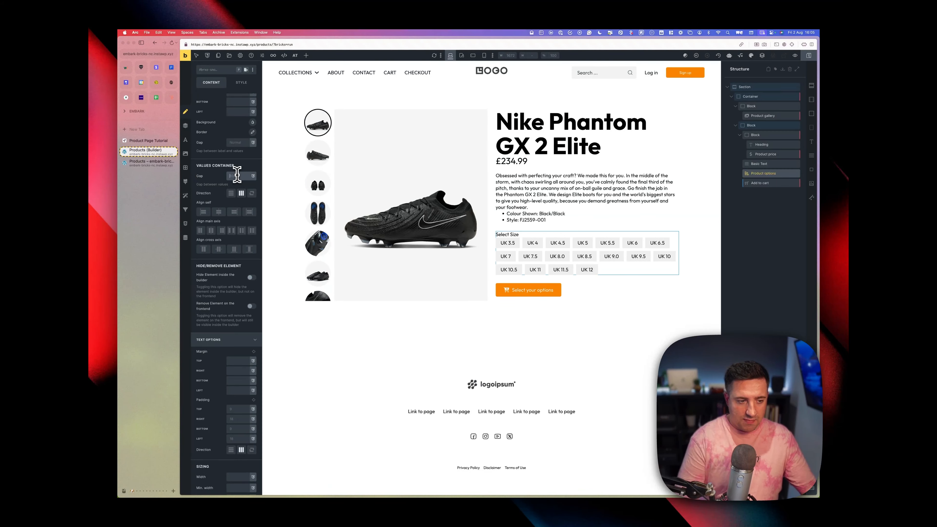
left_click(231, 194)
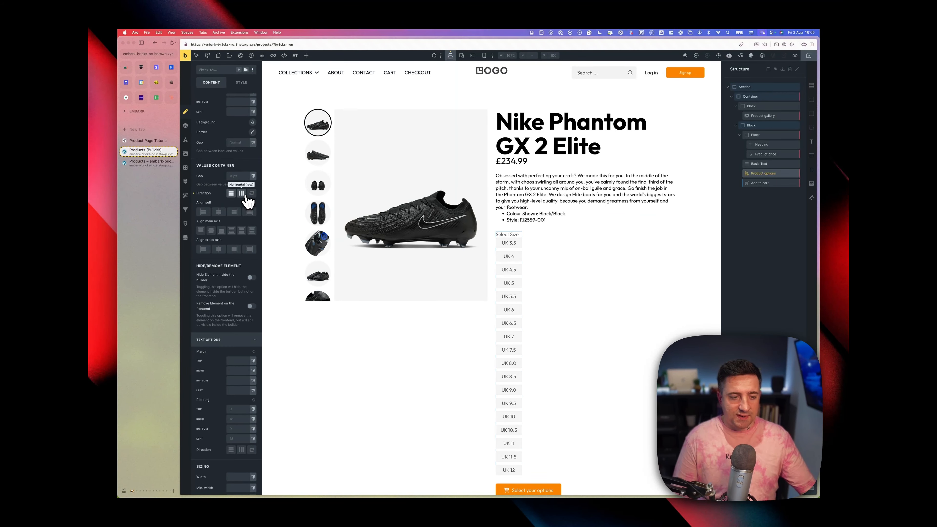
left_click(242, 193)
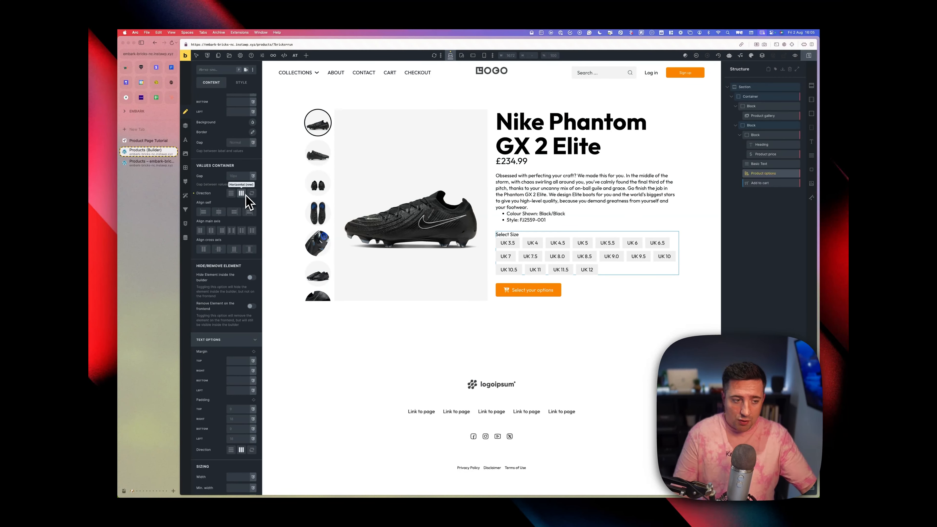
Step: Try hiding the labels of the Product options element, and turn them back on
scroll(235, 181, "up", 8)
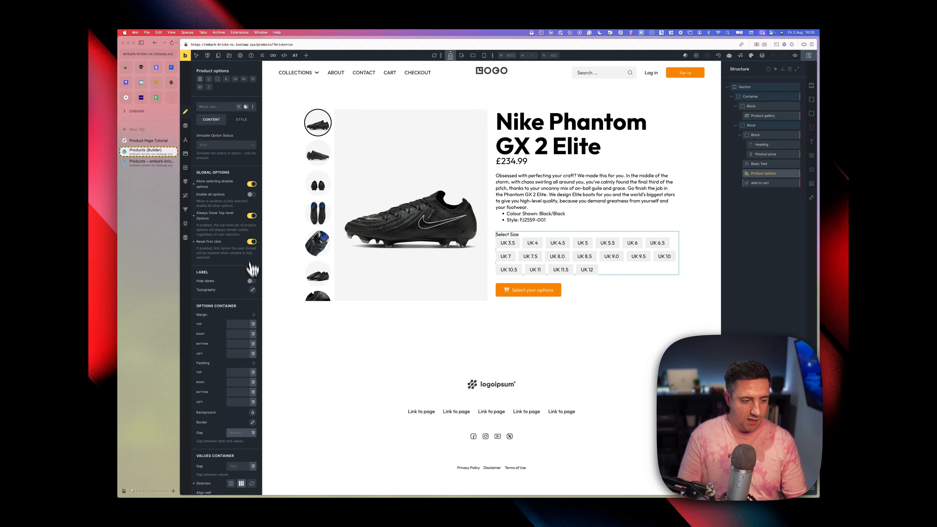
left_click(252, 282)
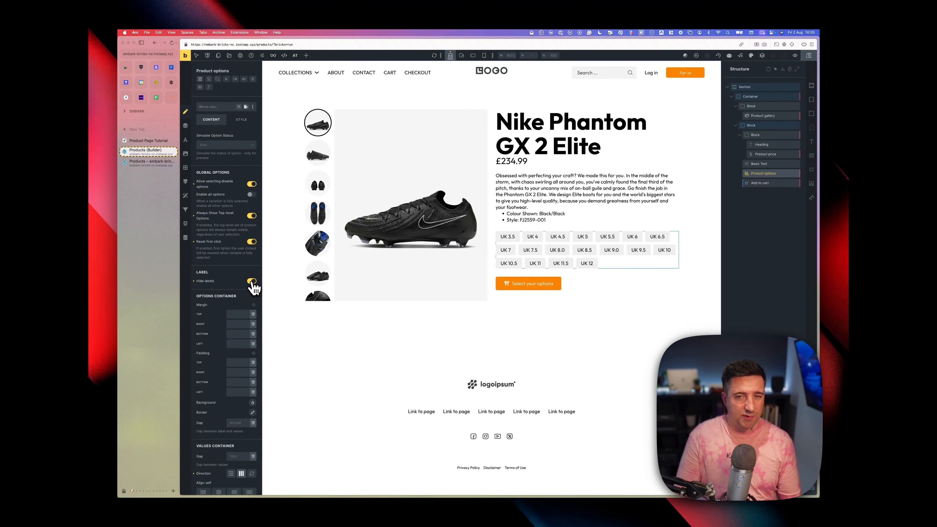
left_click(252, 281)
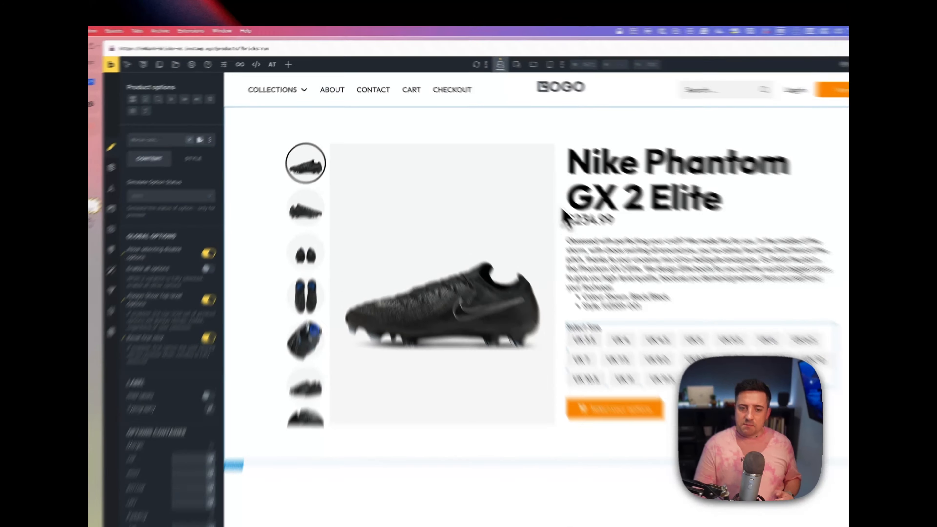
Step: Set the grid template columns of the container holding the gallery and product details to the grid-2-1 variable
left_click(493, 153)
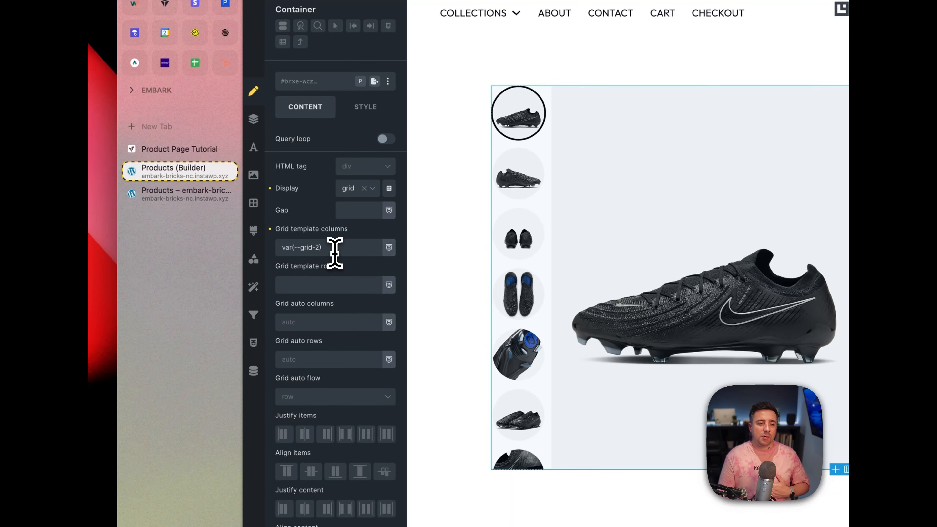
left_click(335, 248)
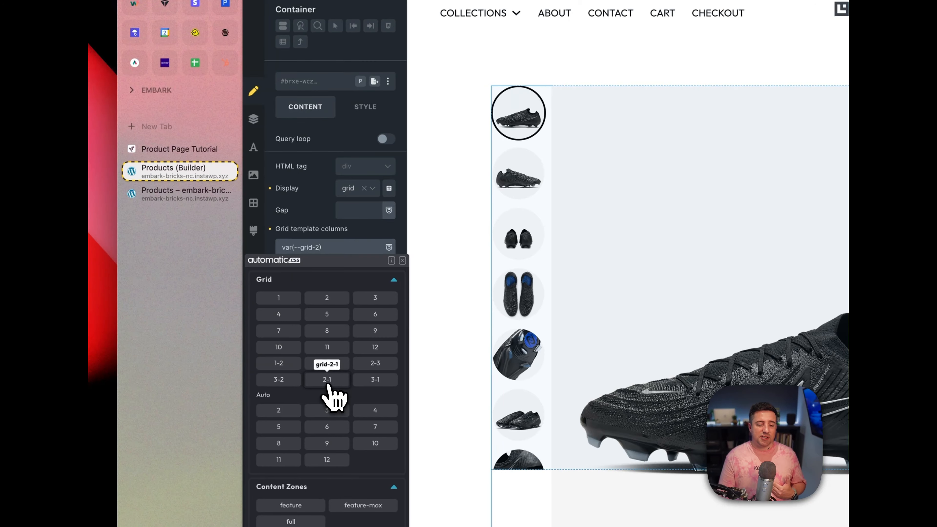
left_click(329, 384)
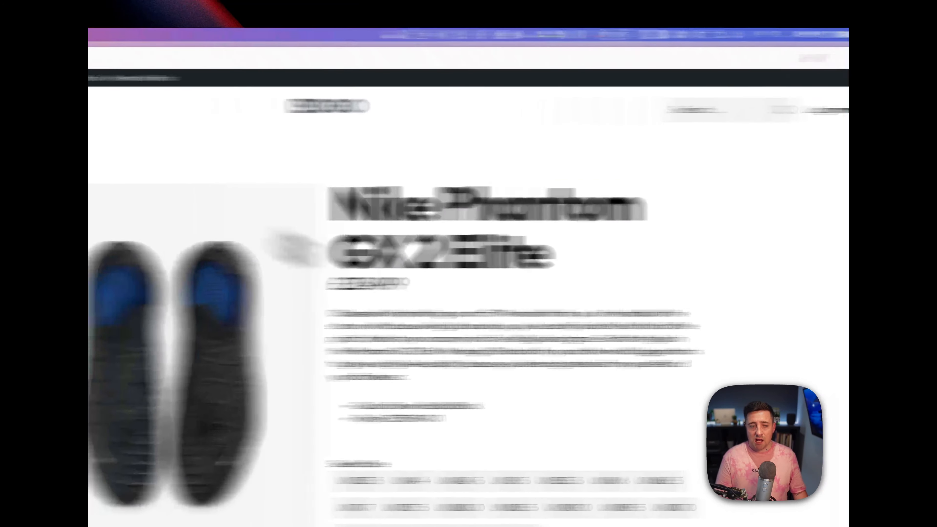
Step: Reload the front-end product page to check the 2-1 column layout, and return to the builder
left_click(167, 59)
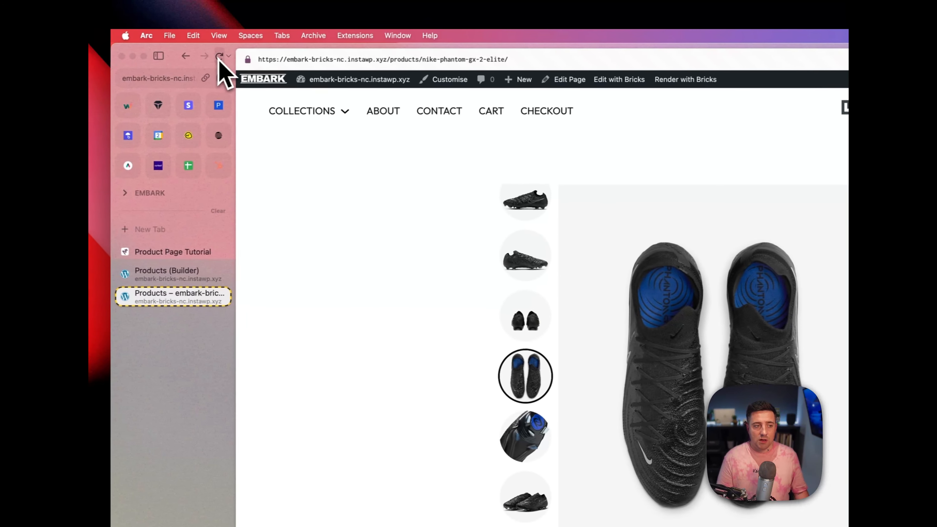
left_click(219, 56)
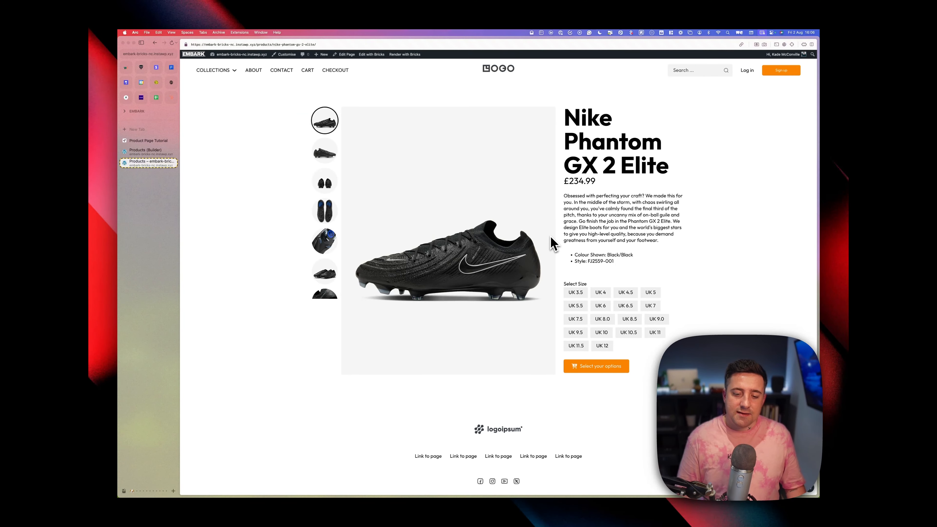
key("ctrl+Tab")
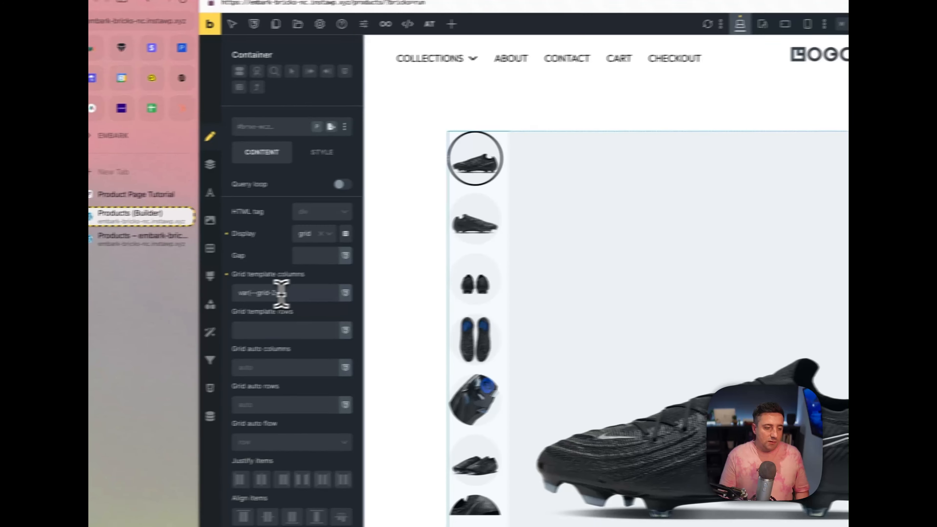
Step: Set the grid template columns of the outer container to the grid-3 variable and add a Block as its third column
right_click(282, 295)
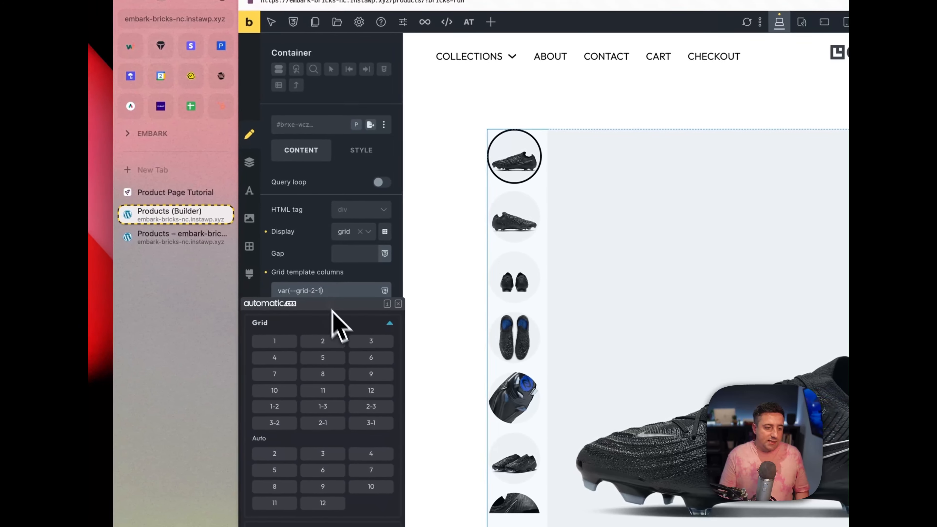
left_click(333, 340)
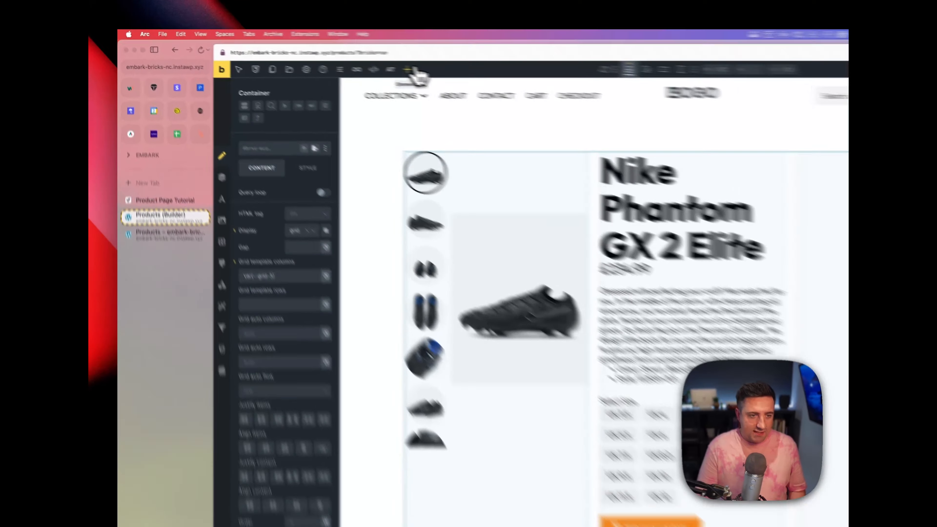
left_click(305, 56)
type("block")
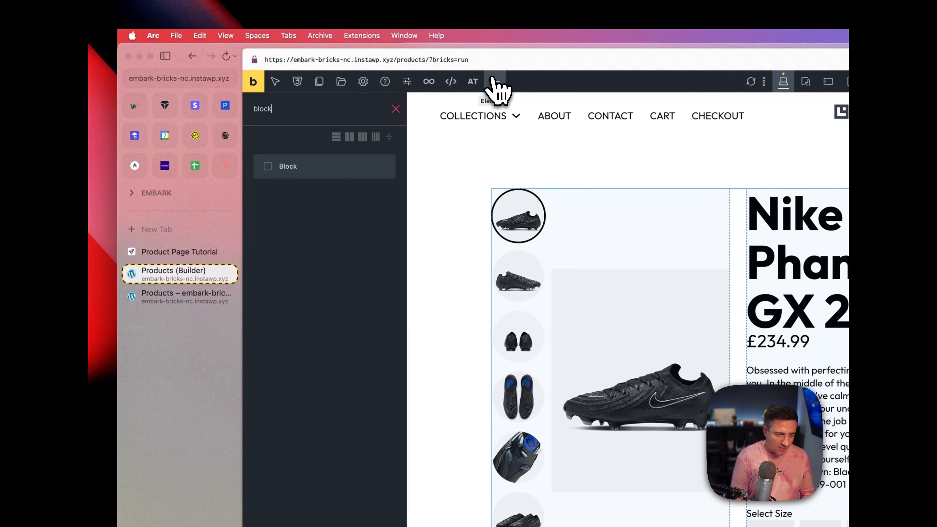
left_click_drag(304, 166, 413, 330)
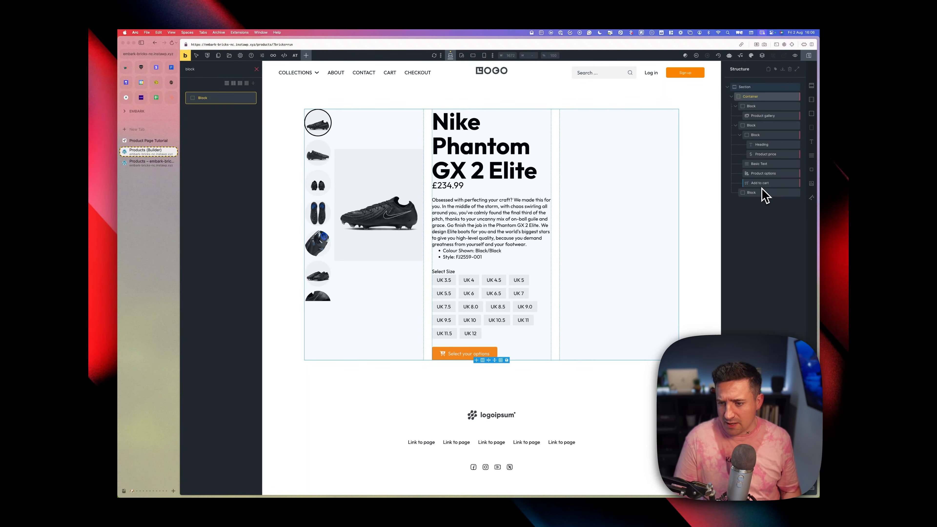
Step: Move the Product options and Add to cart elements from the product details block into the new empty block
left_click_drag(764, 174, 761, 192)
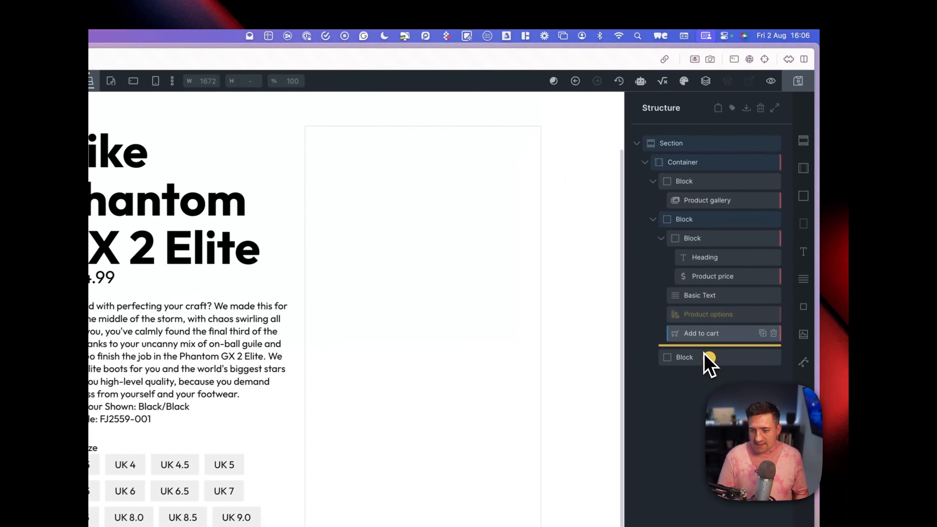
left_click_drag(704, 353, 704, 364)
left_click_drag(699, 320, 704, 356)
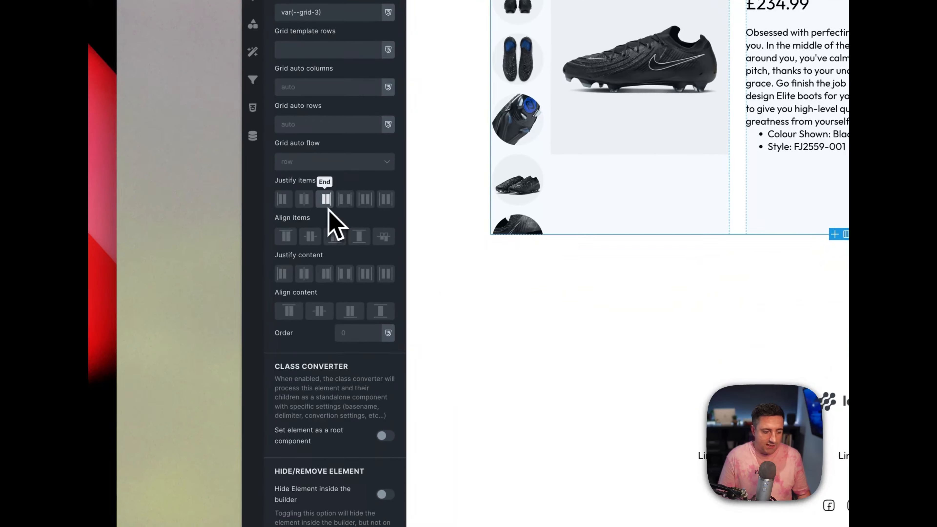
Step: Set the outer container's item alignment to End and save the template
left_click(346, 270)
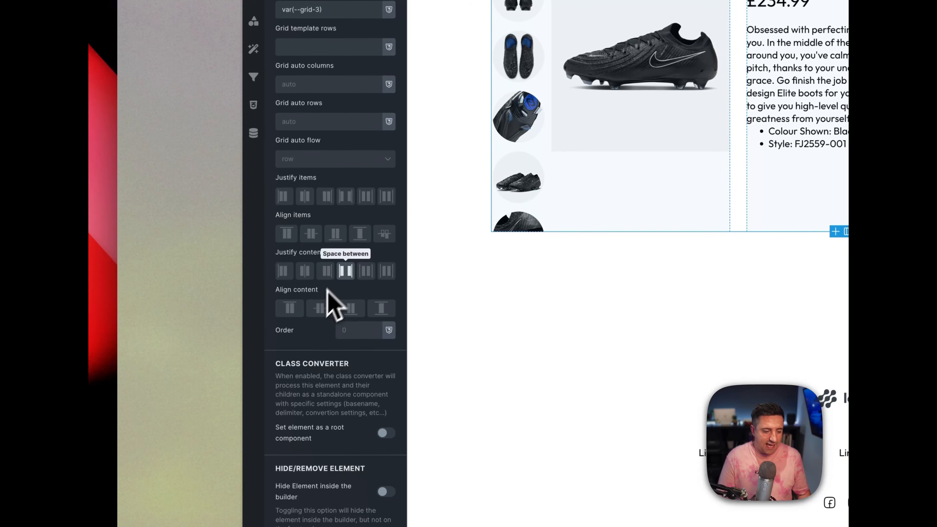
left_click(335, 233)
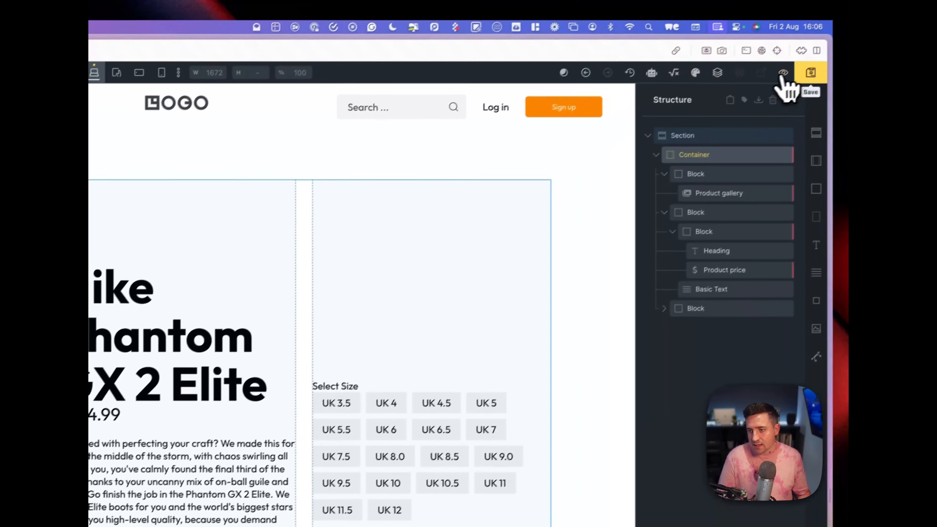
left_click(797, 78)
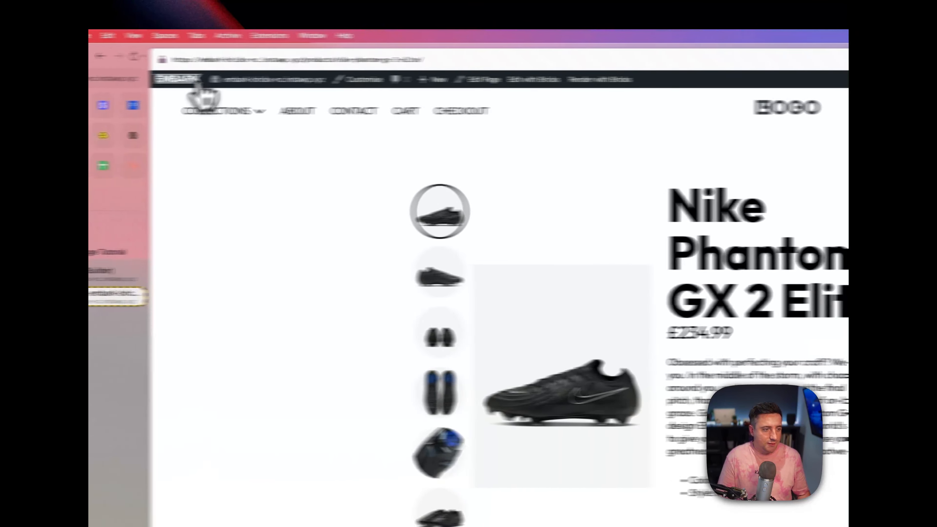
Step: Reload the front-end product page to check the three-column layout, and return to the builder
left_click(225, 57)
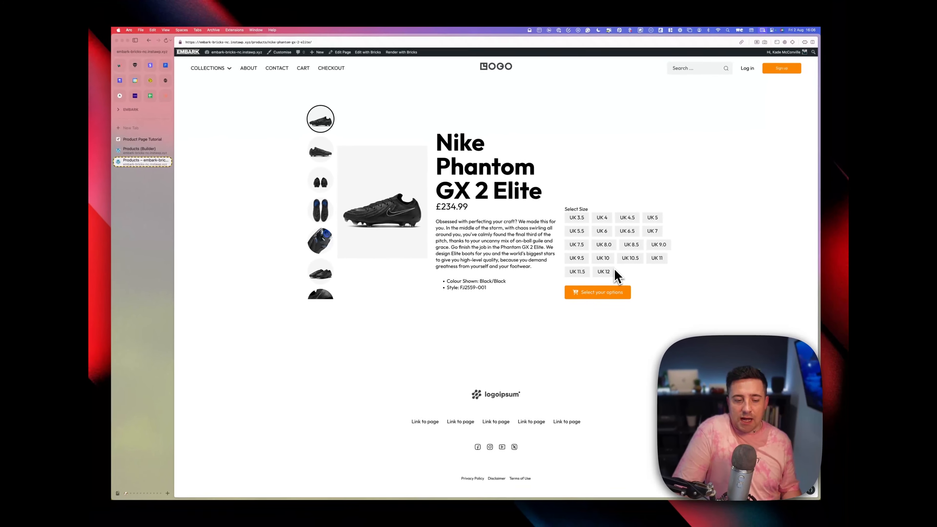
key("ctrl+Tab")
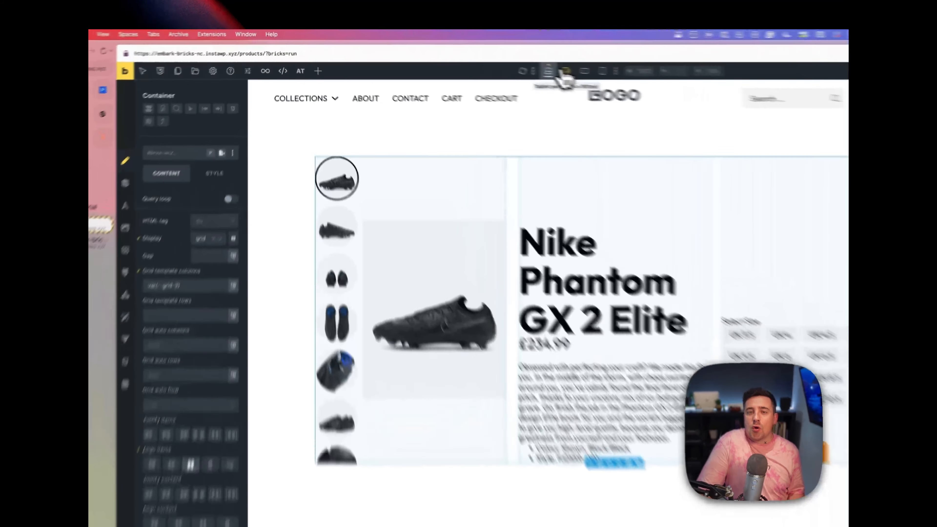
Step: Set the container's grid template columns to grid-2 at the 991 px breakpoint and to grid-1 at the 767 px breakpoint
left_click(461, 56)
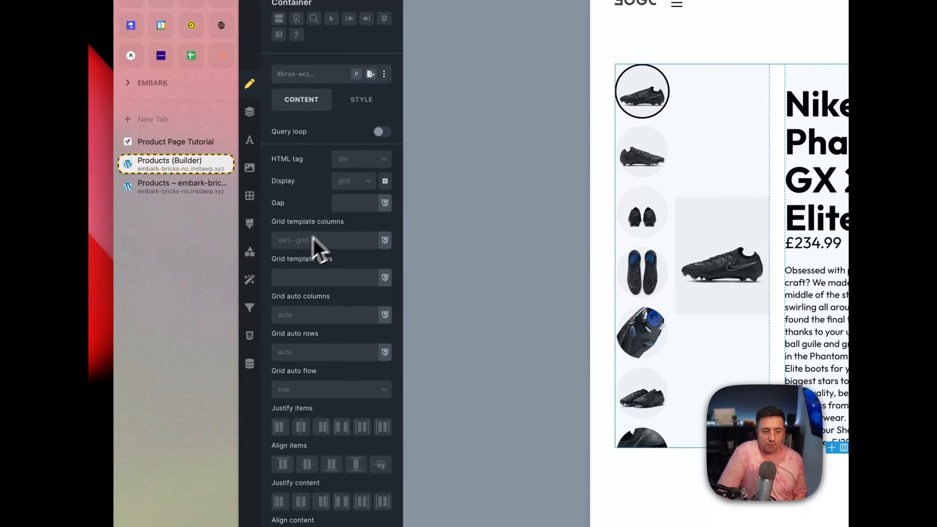
left_click(303, 238)
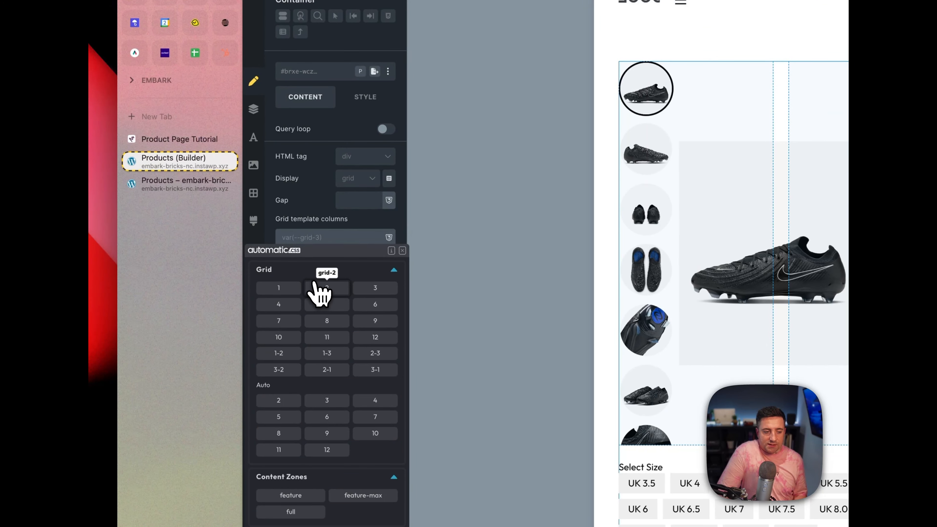
left_click(315, 292)
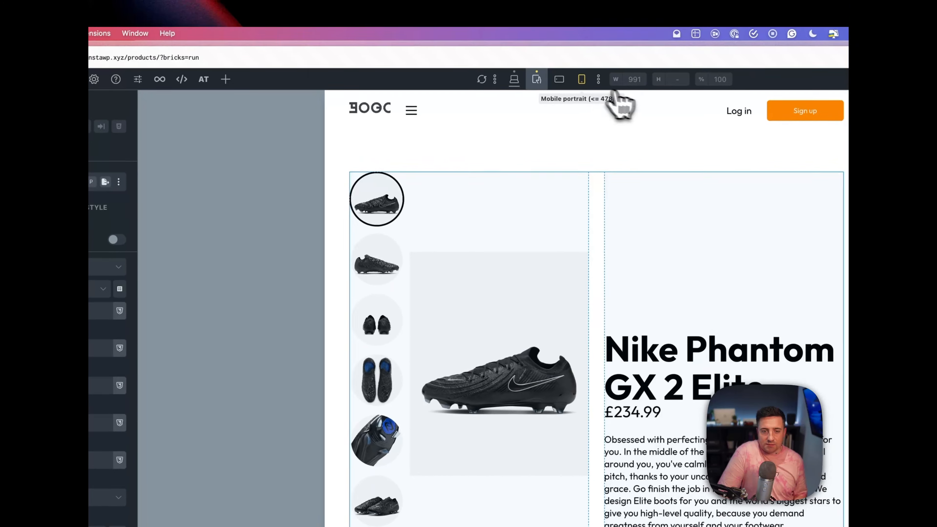
left_click(555, 81)
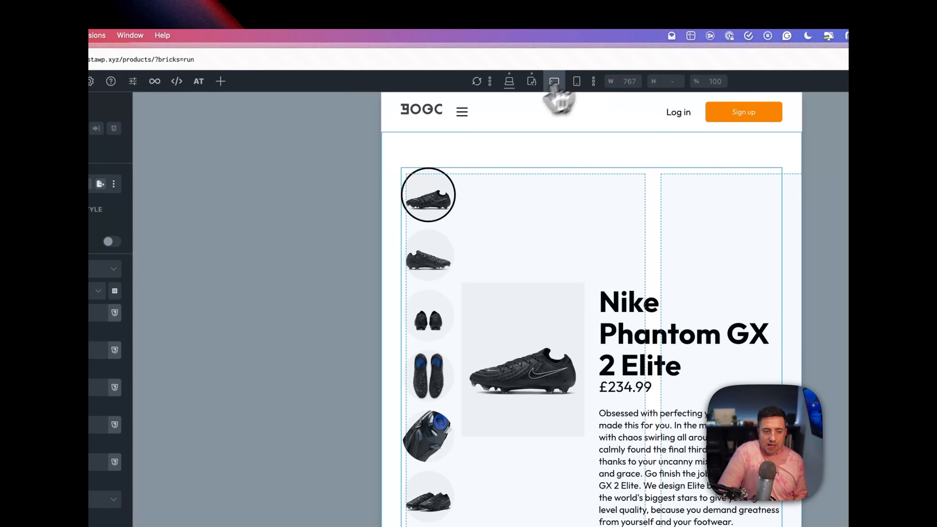
left_click(286, 295)
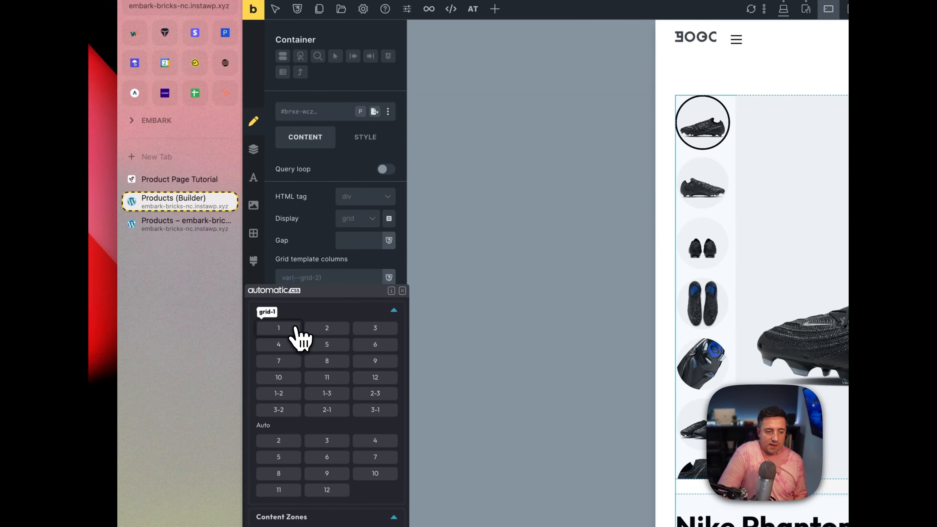
left_click(245, 341)
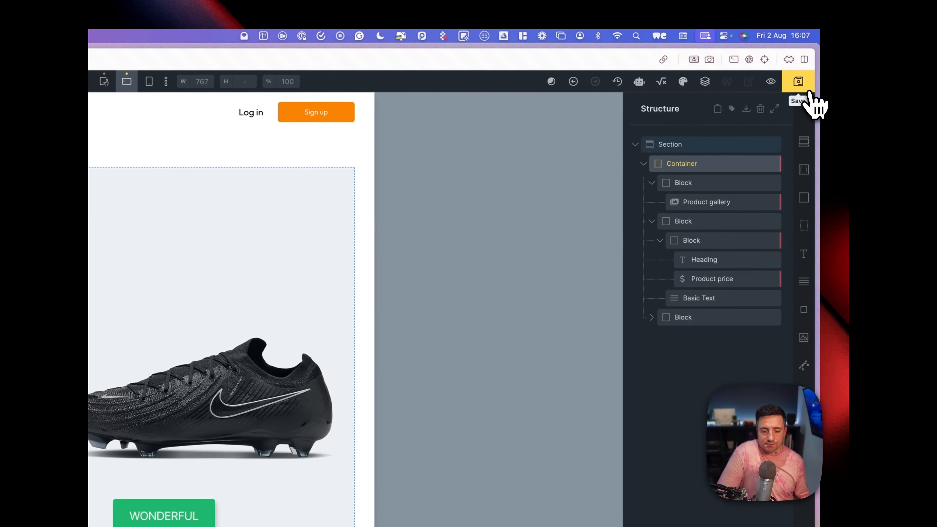
Step: Reload the front-end product page and check its layout in the developer tools' responsive mode, widening the viewport to about 1281 px
key("ctrl+Tab")
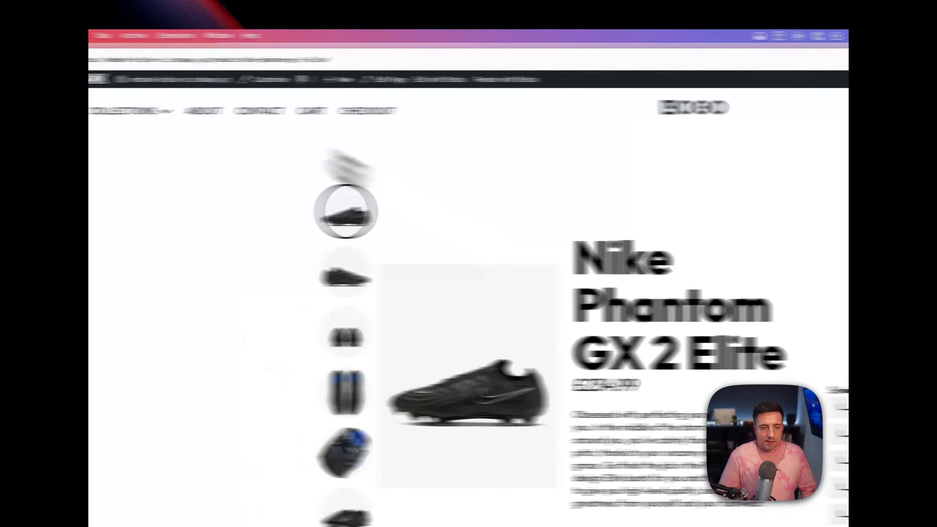
left_click(205, 57)
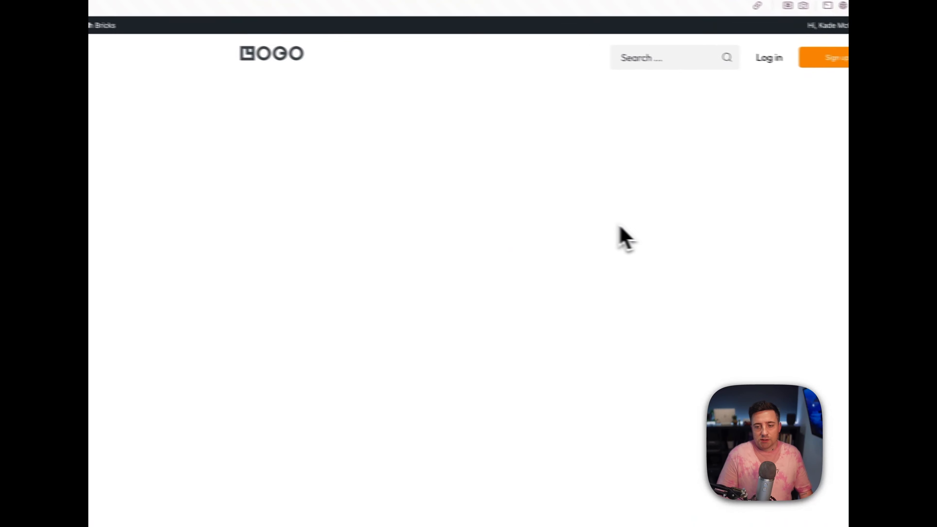
right_click(589, 345)
left_click(597, 363)
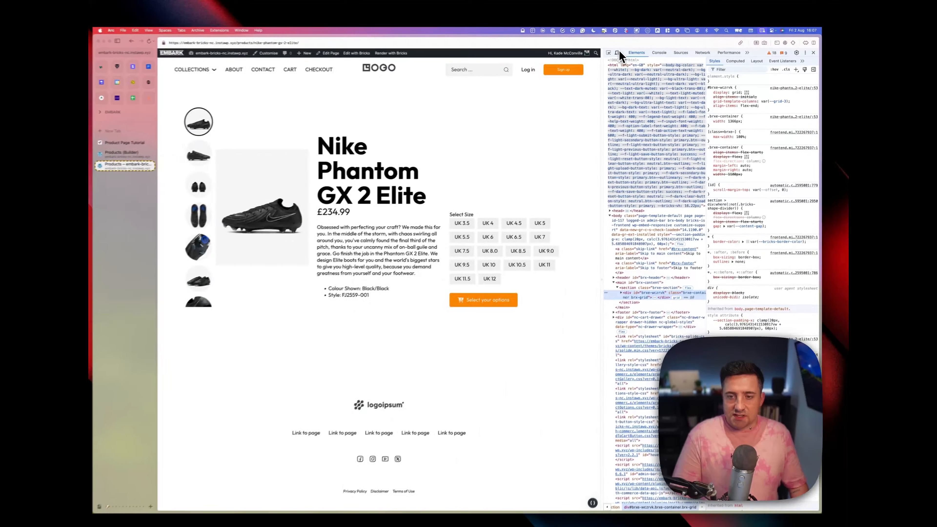
left_click(483, 20)
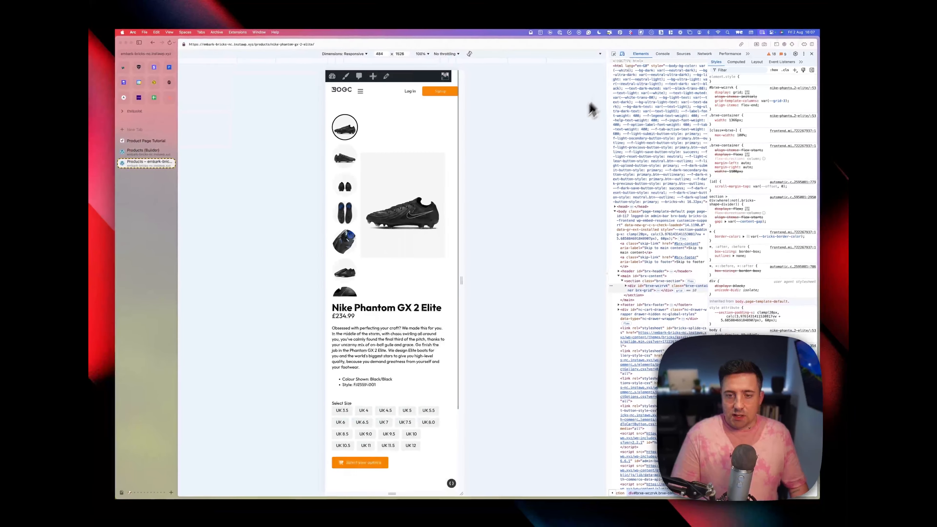
left_click_drag(466, 197, 596, 201)
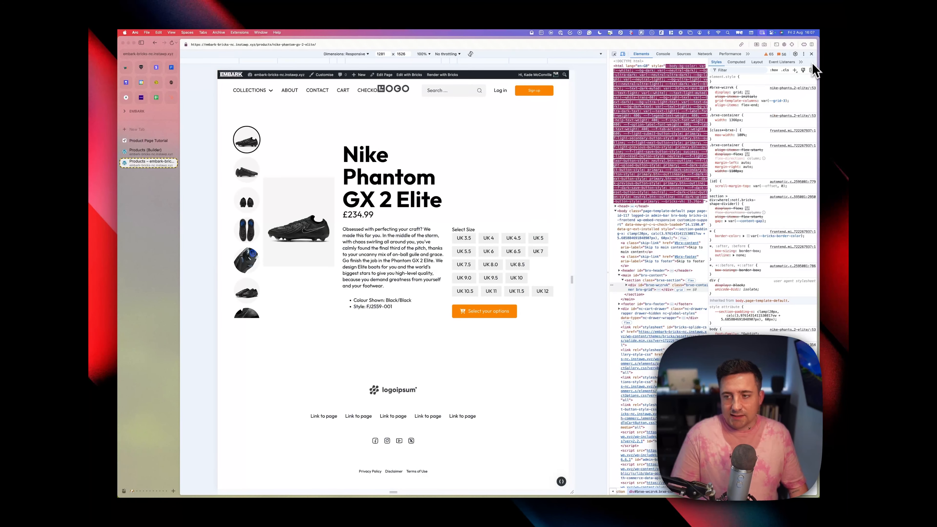